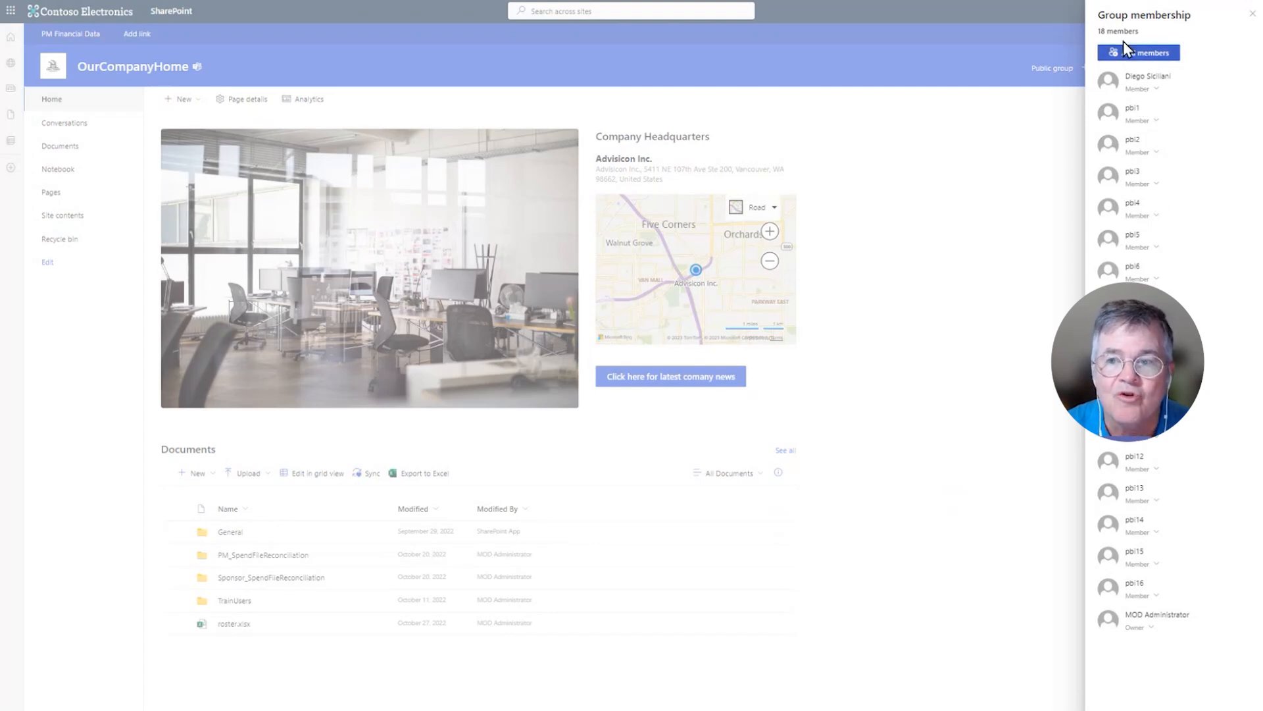
Step: Remove pbi16 from the OurCompanyHome group membership and add it back with the Owner role
click(1153, 595)
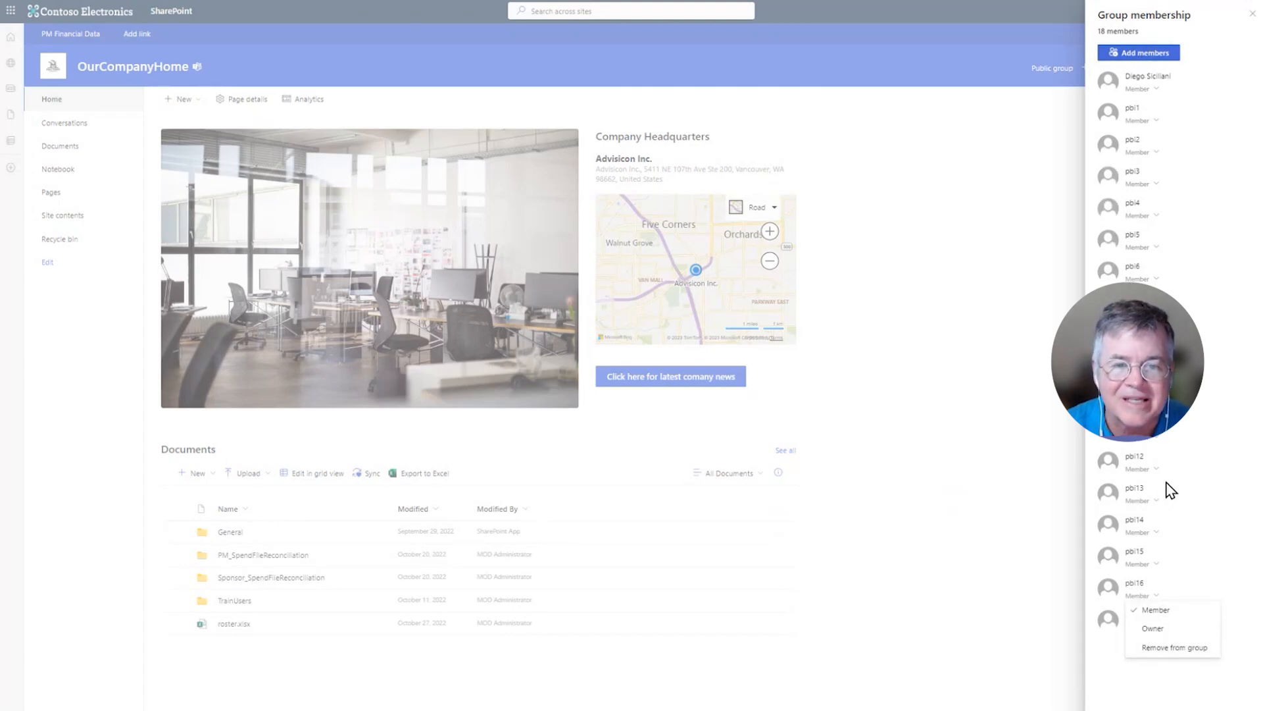
click(1178, 650)
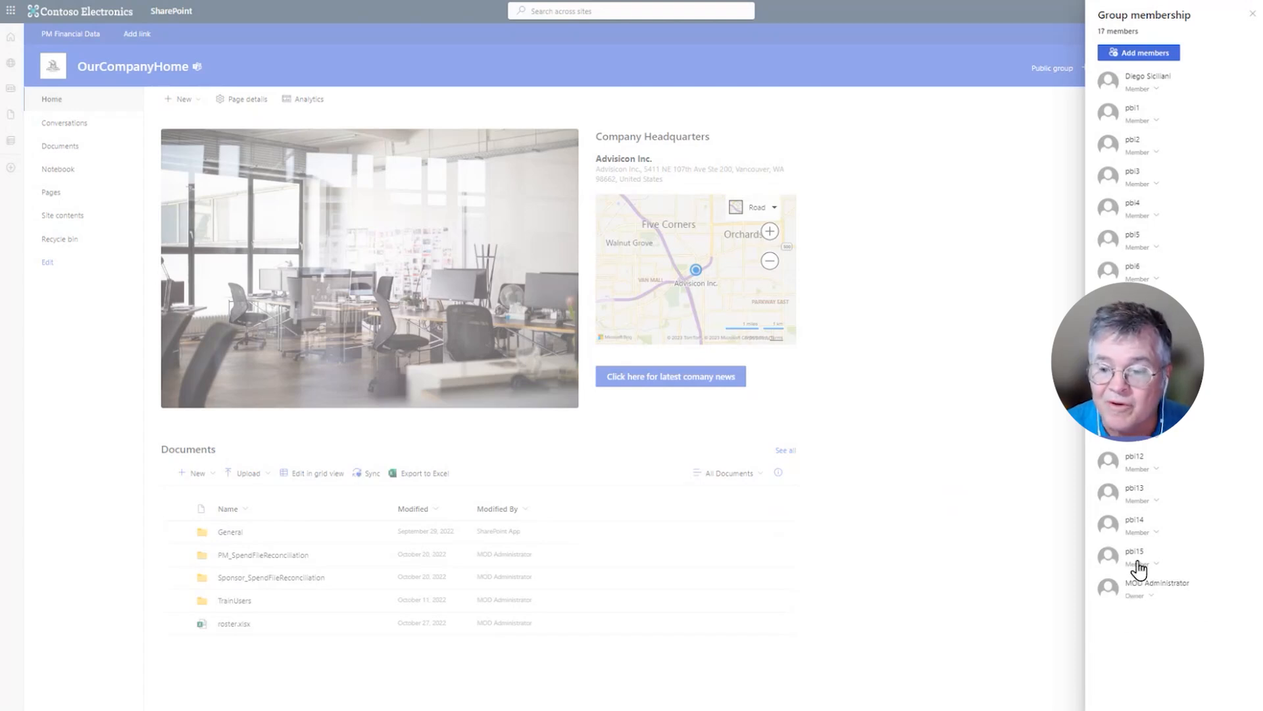
click(1145, 53)
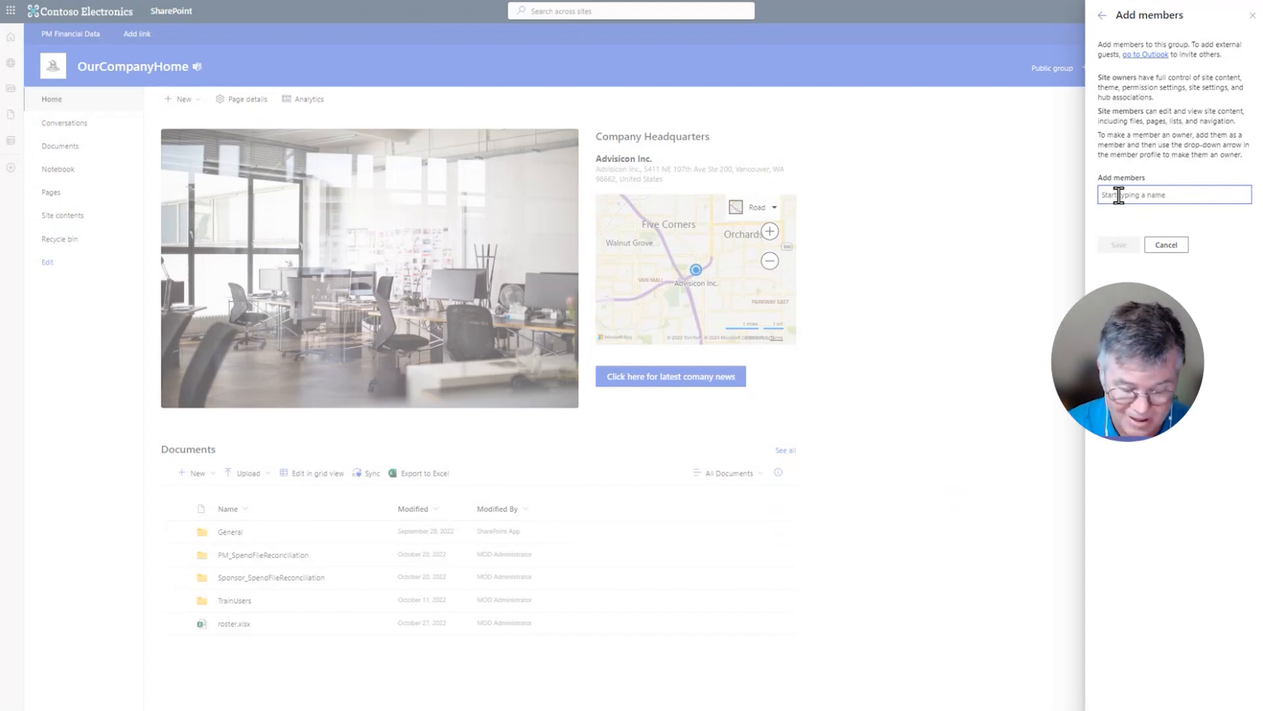
text(pbi1)
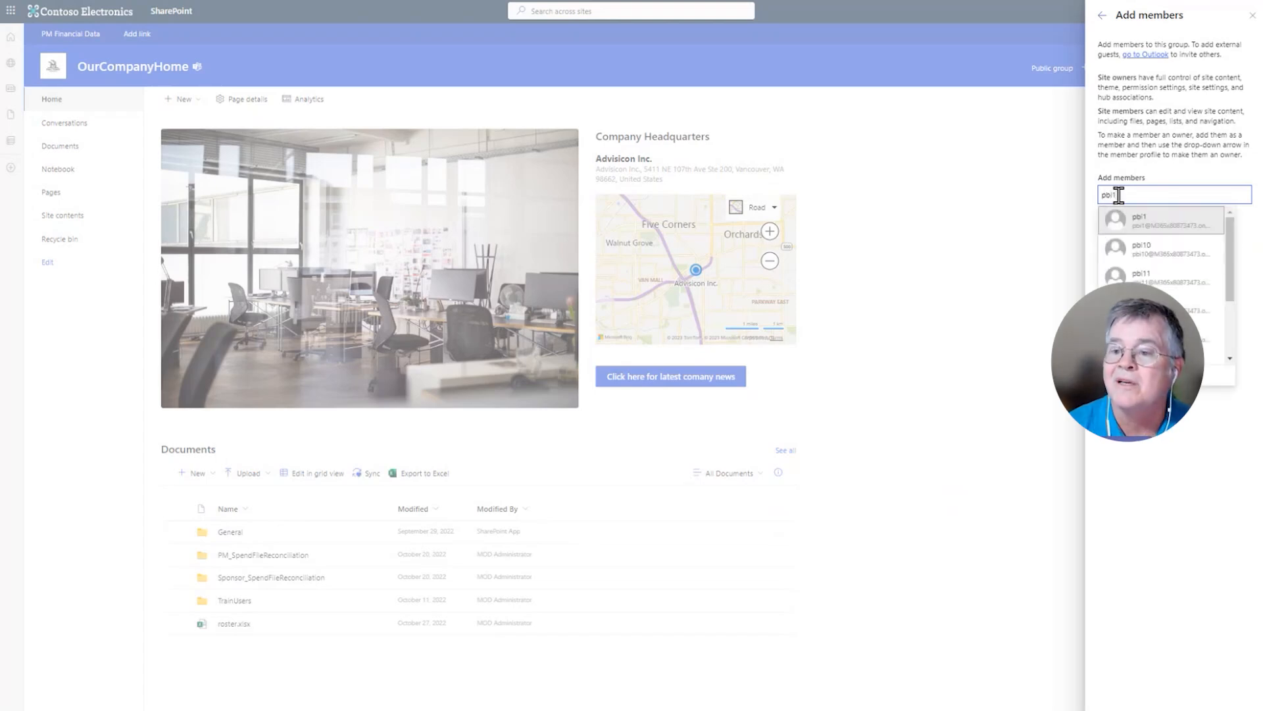
text(6)
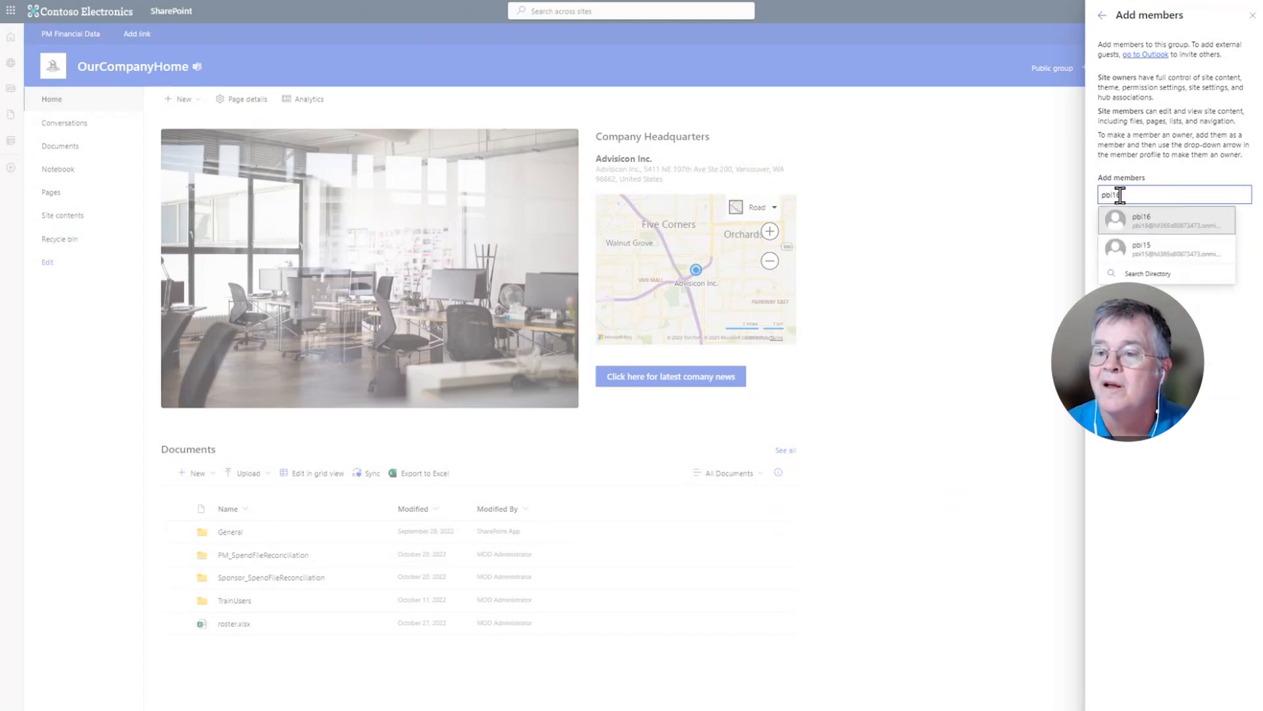
click(1140, 225)
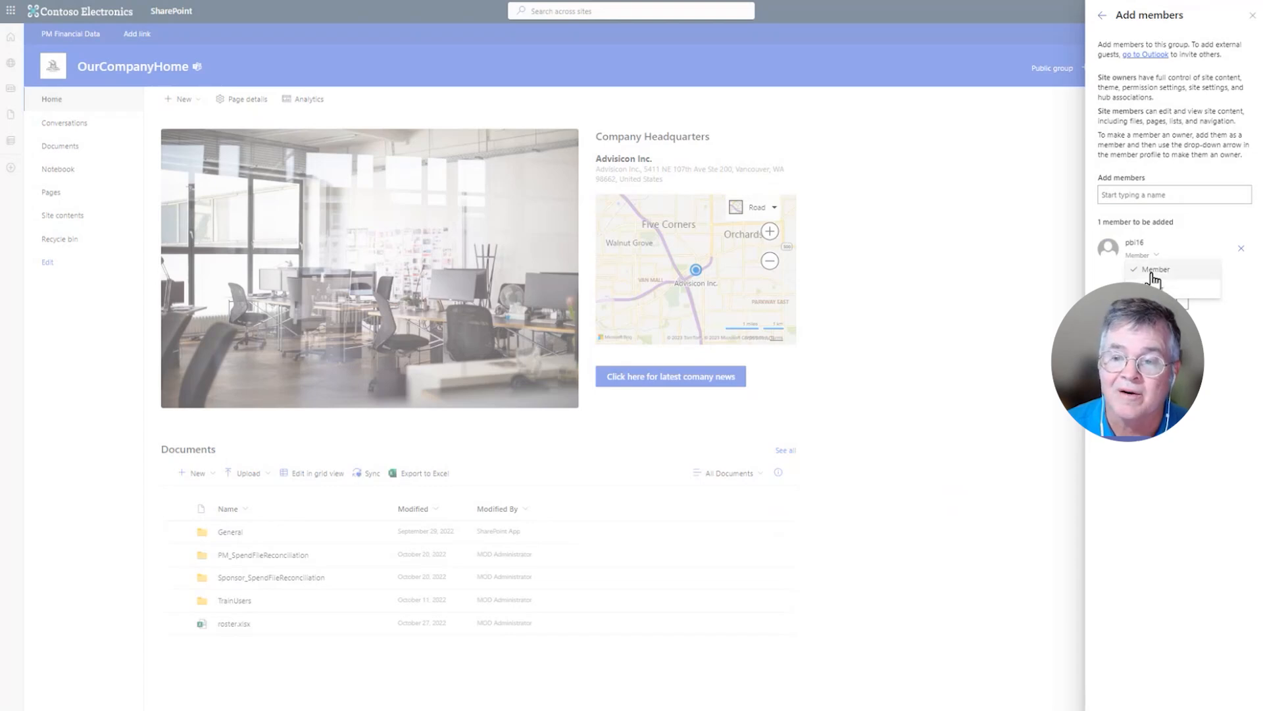
click(1159, 289)
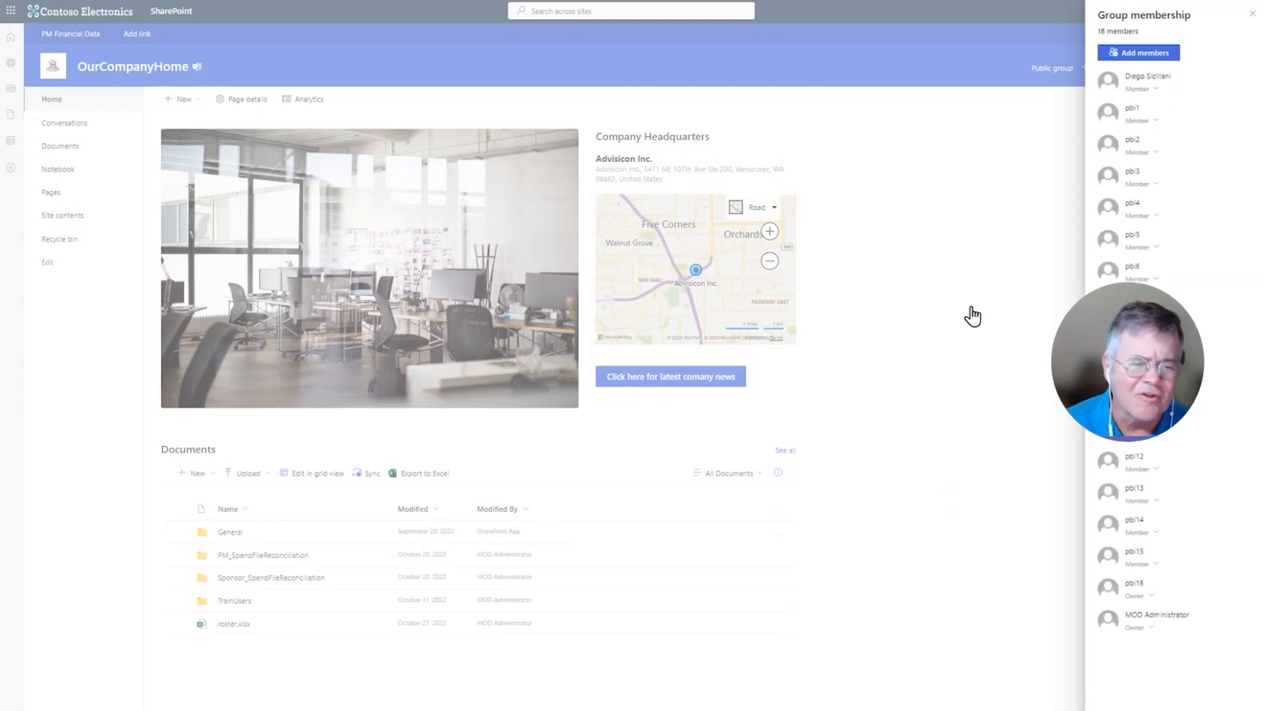
click(1252, 19)
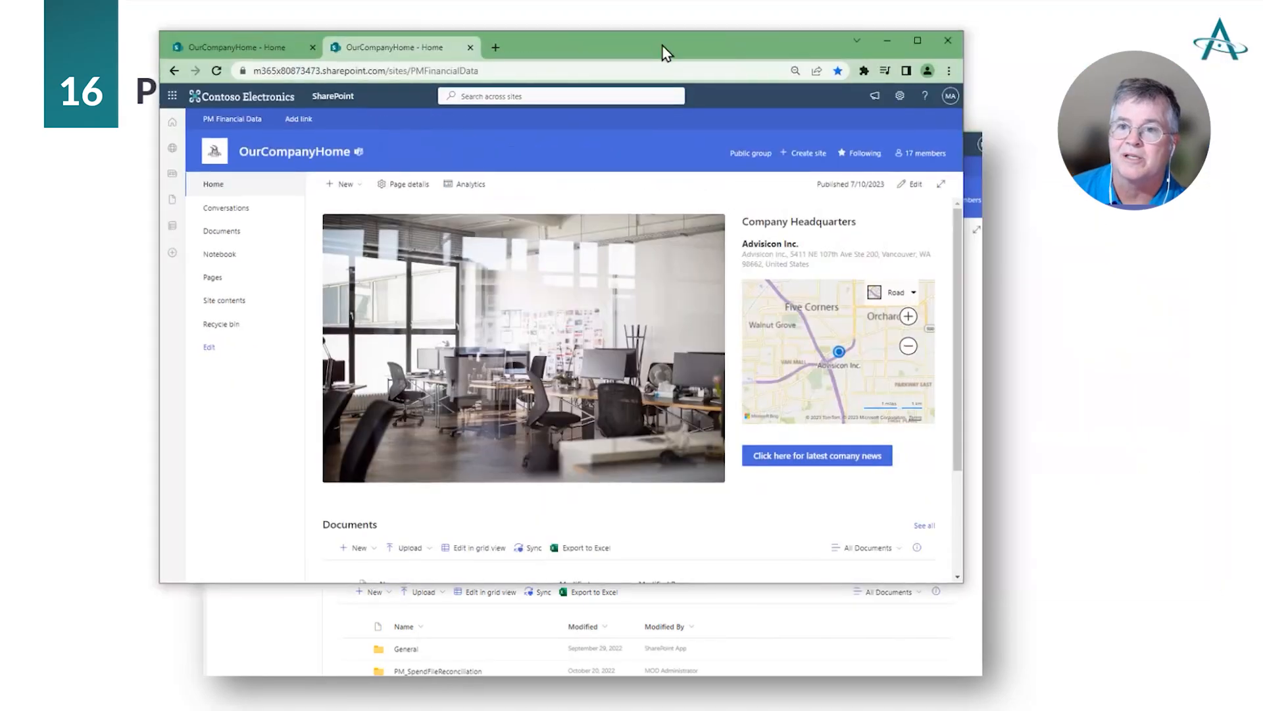
Step: Open the library settings of Documents from the OurCompanyHome site contents
click(917, 41)
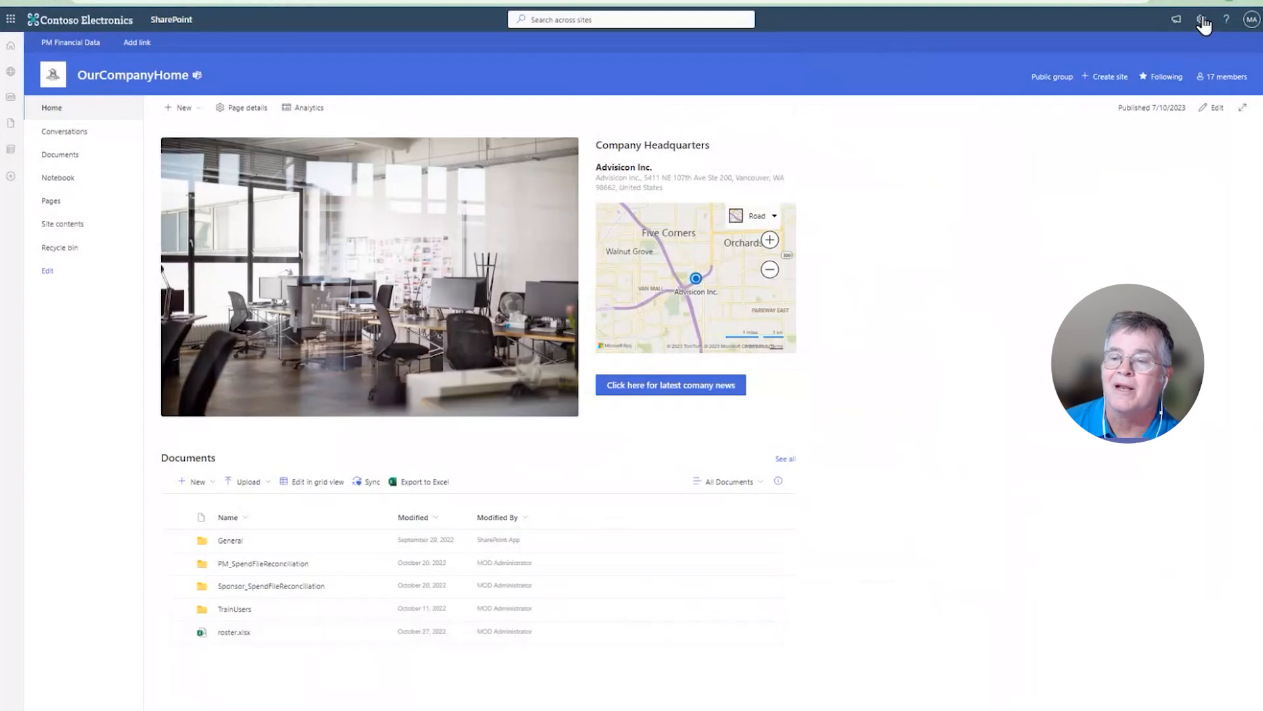
click(1202, 22)
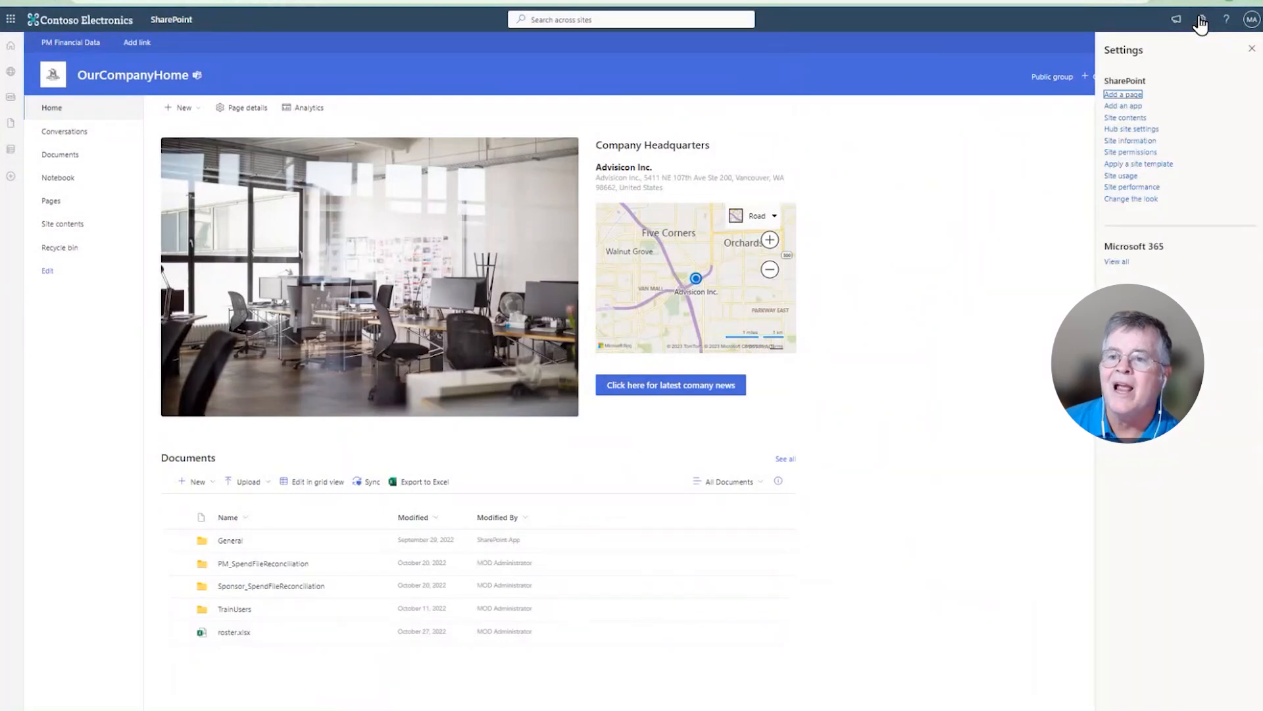
click(1132, 119)
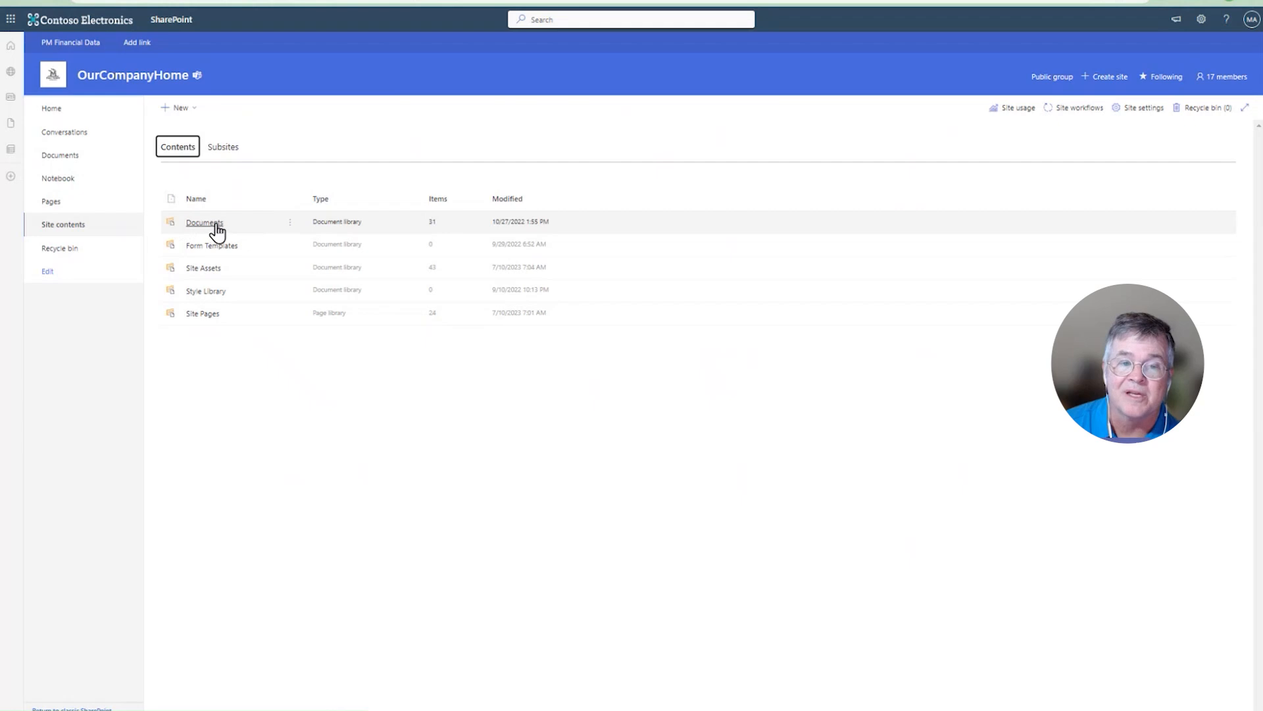
click(290, 223)
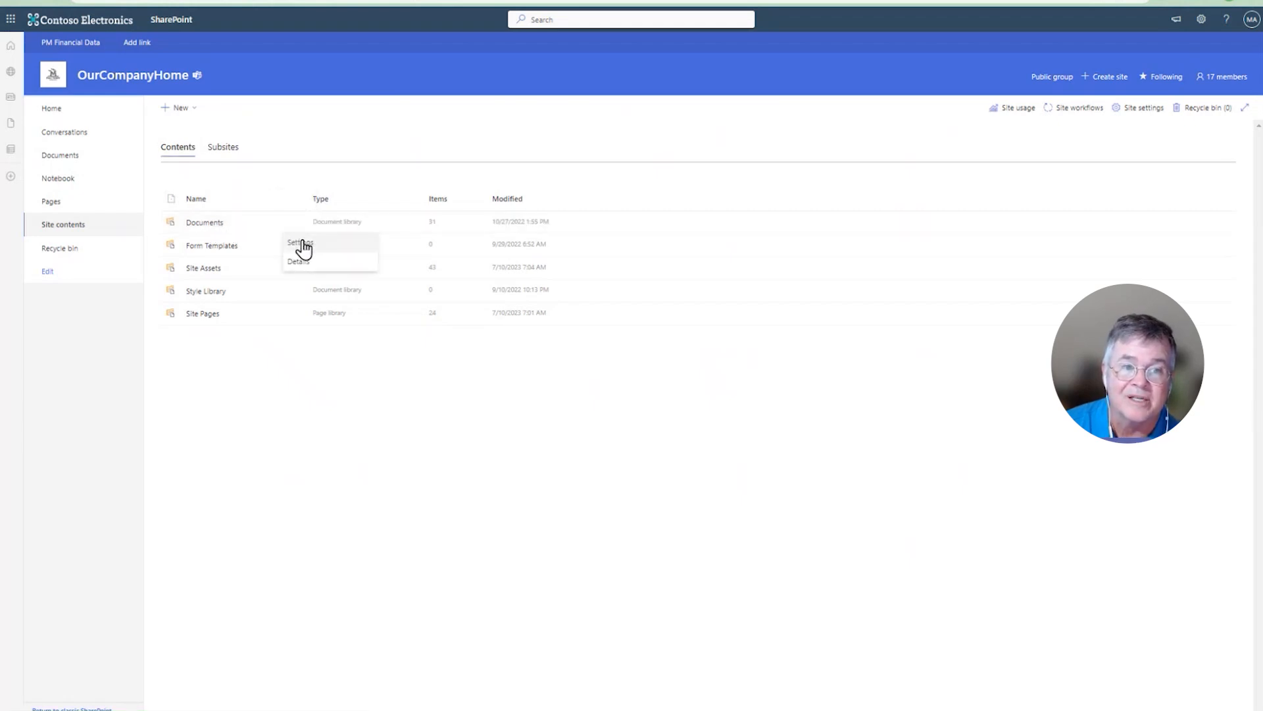
click(301, 243)
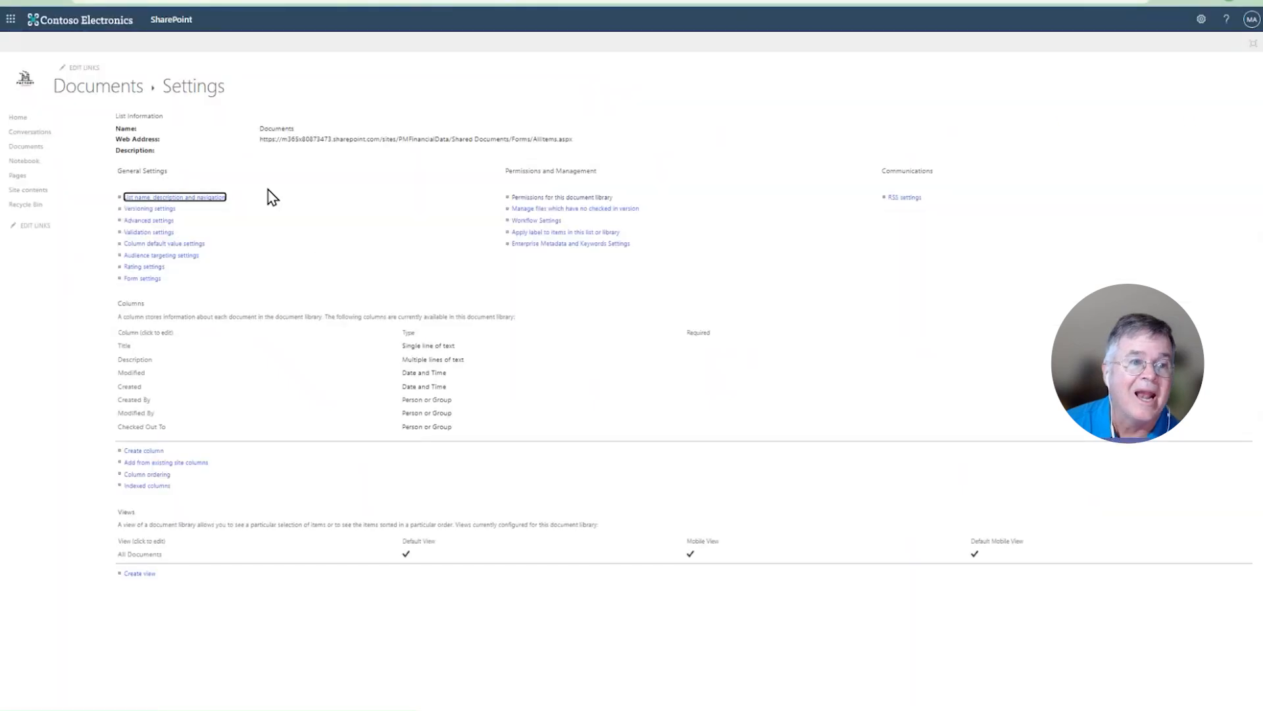
Step: Look at the Documents library's name, description and navigation settings, and return to the site contents without saving changes
click(192, 209)
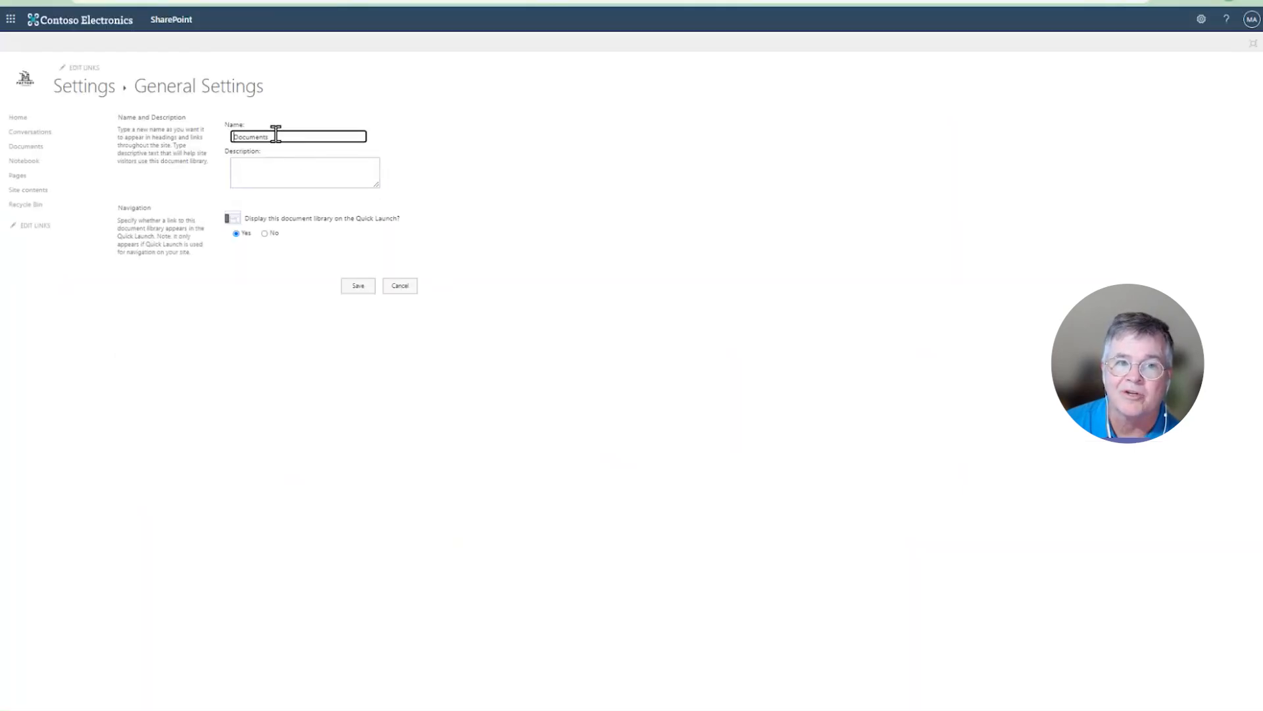
click(398, 287)
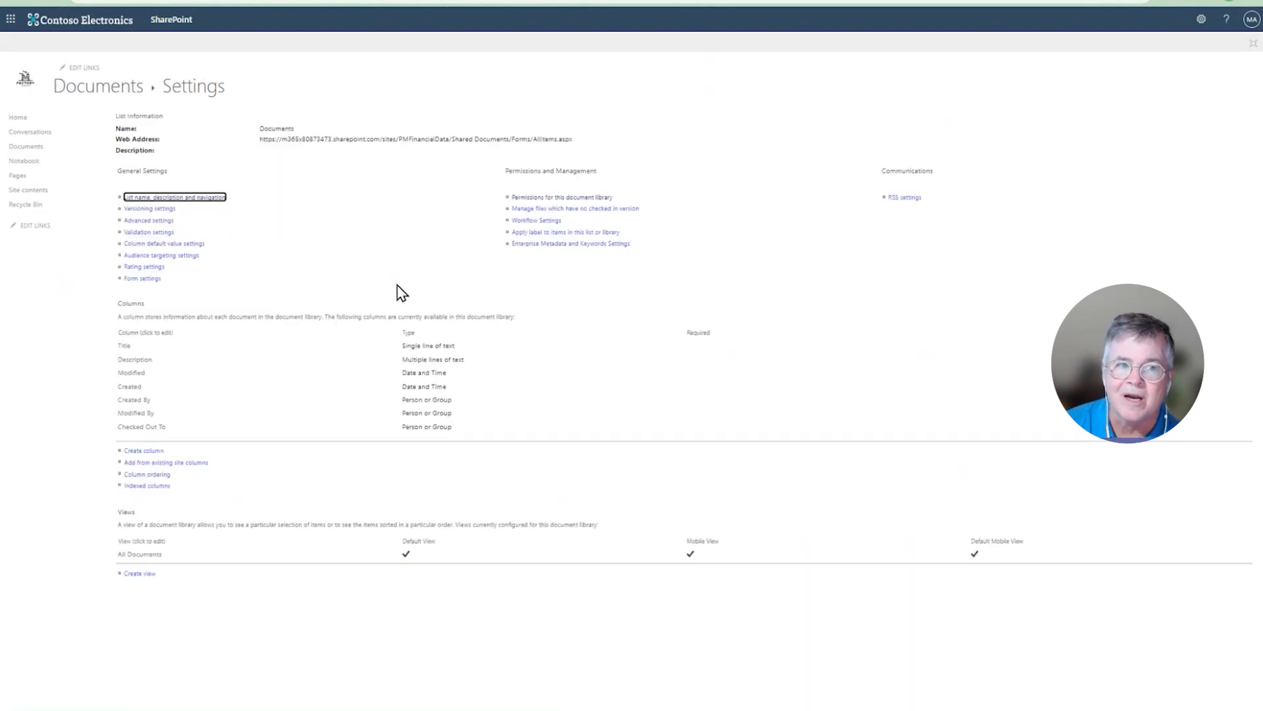
click(15, 3)
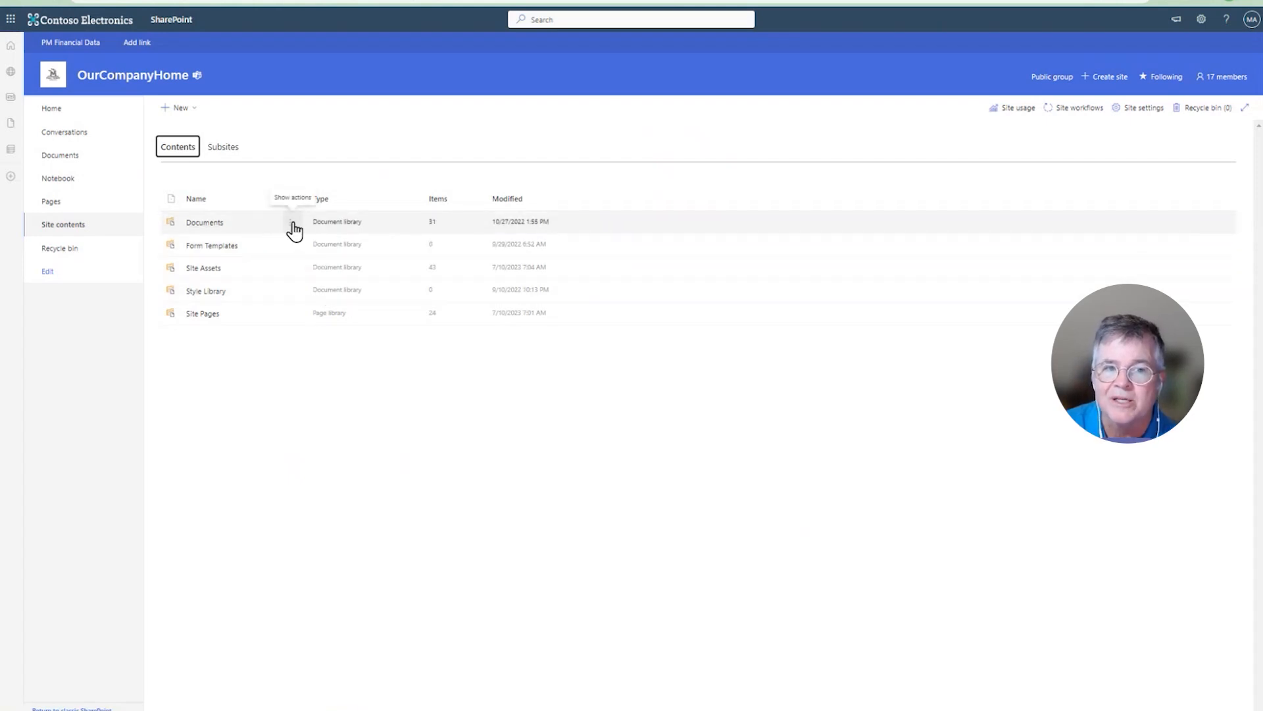
Step: Open the permissions page of the Documents library through its settings
click(293, 225)
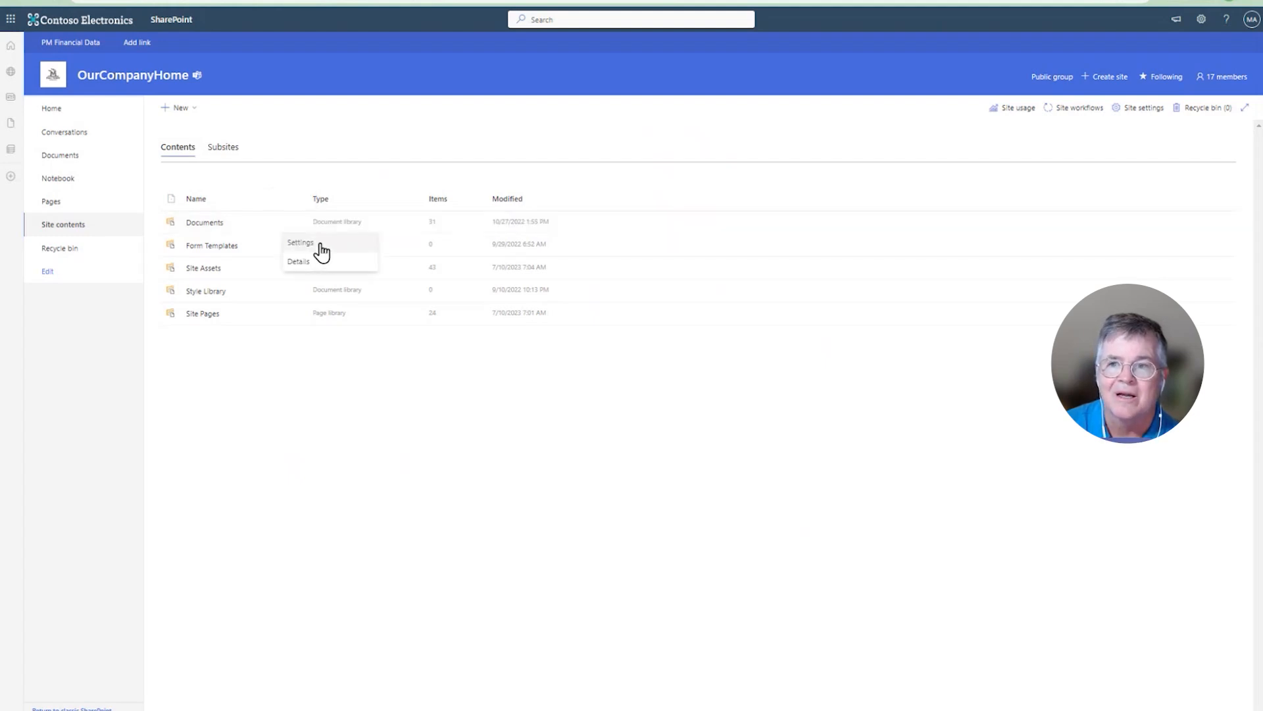
click(320, 244)
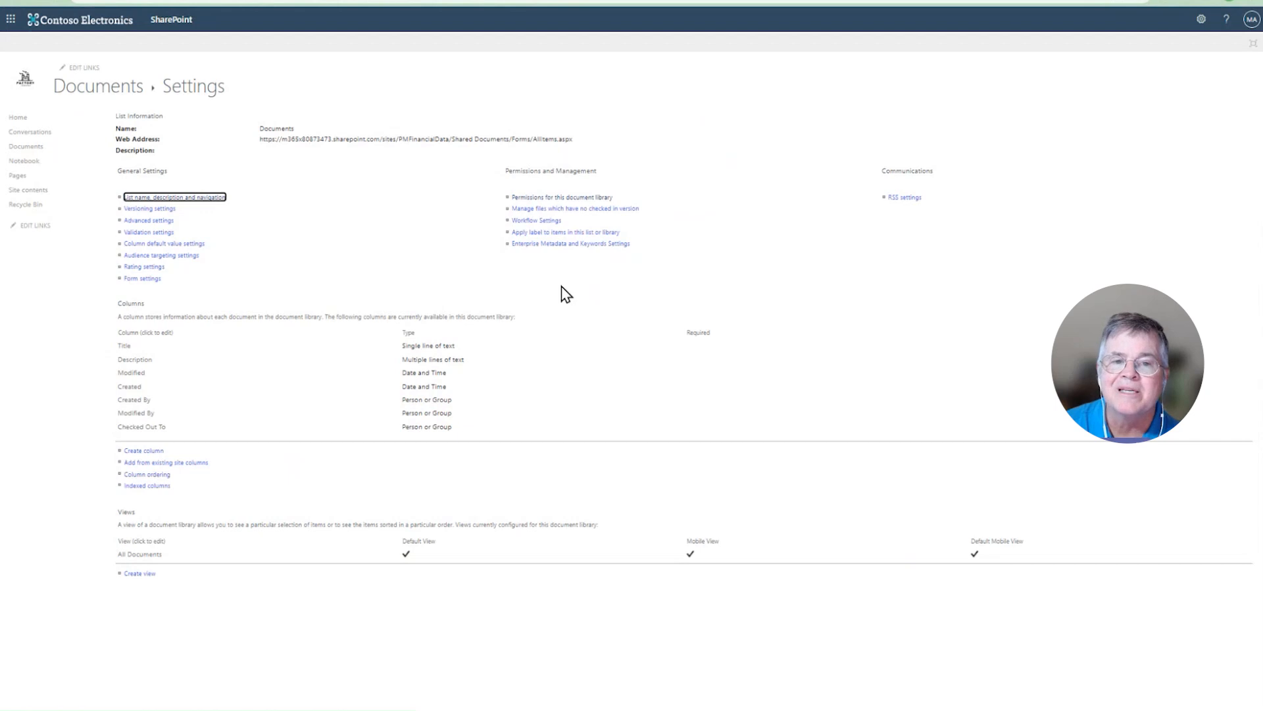
click(555, 199)
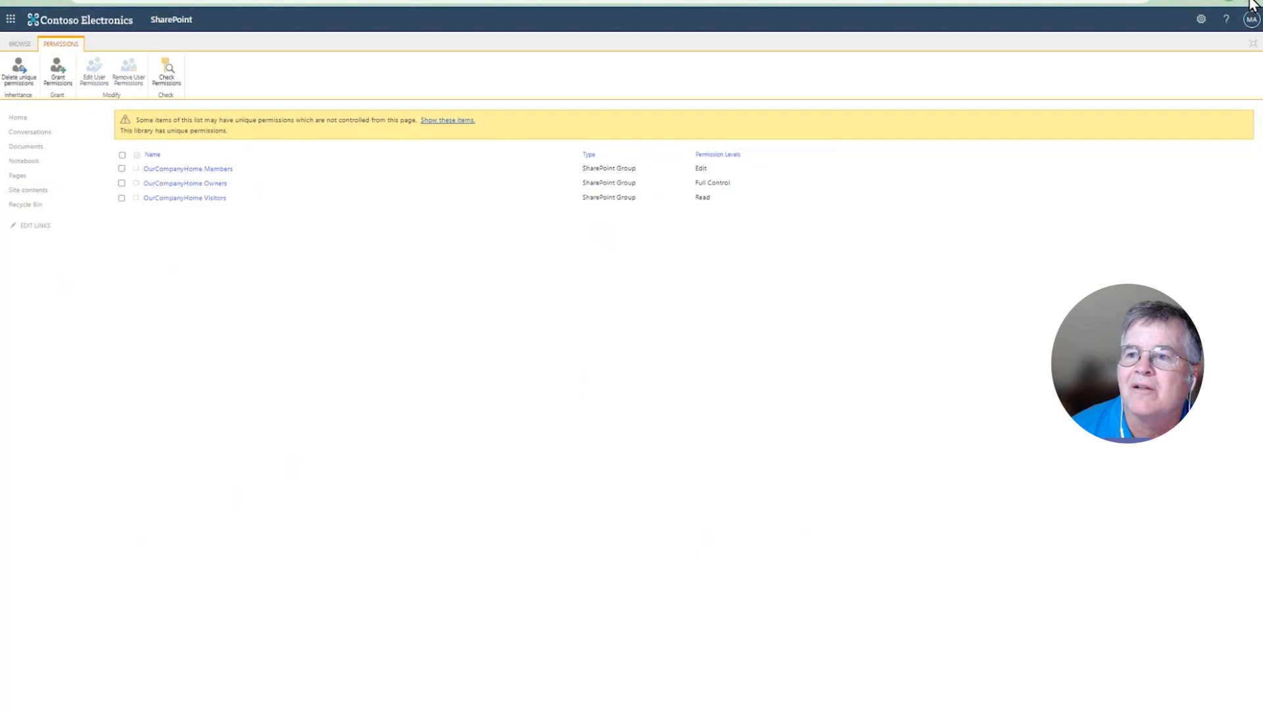
Step: Delete the Documents library's unique permissions so it inherits from the parent site, and stop the inheritance again
click(1253, 6)
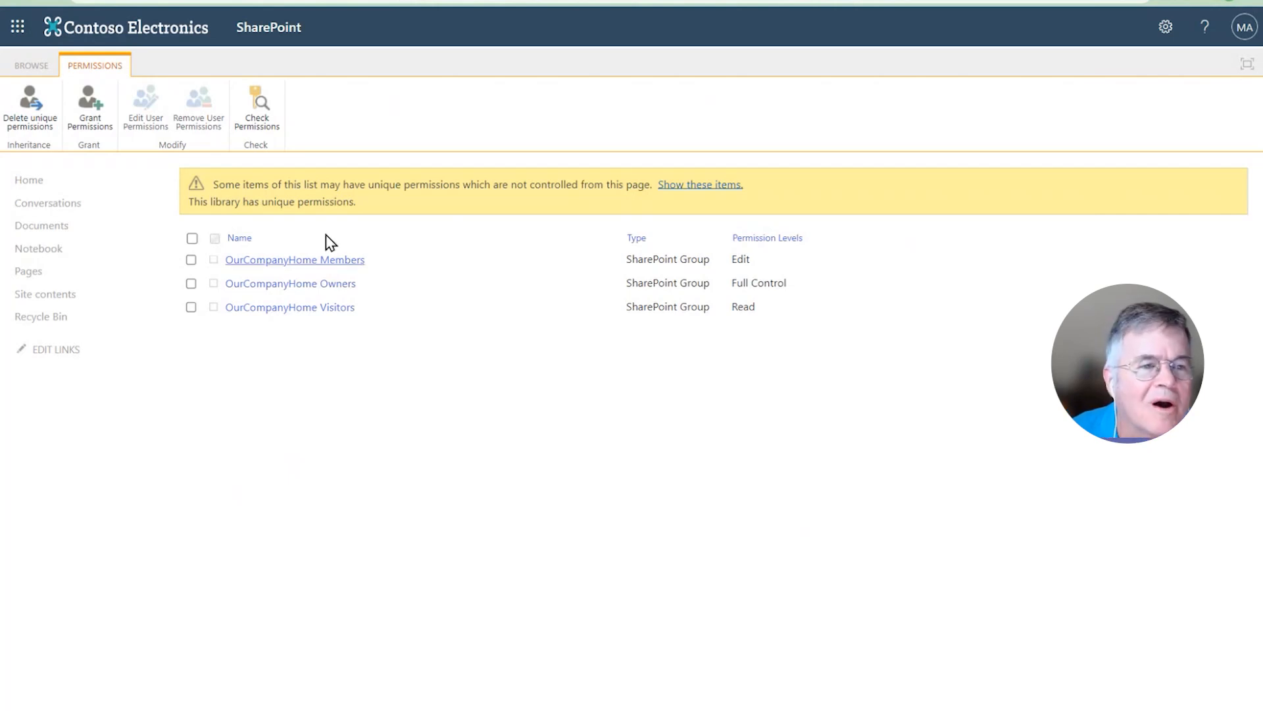
click(33, 101)
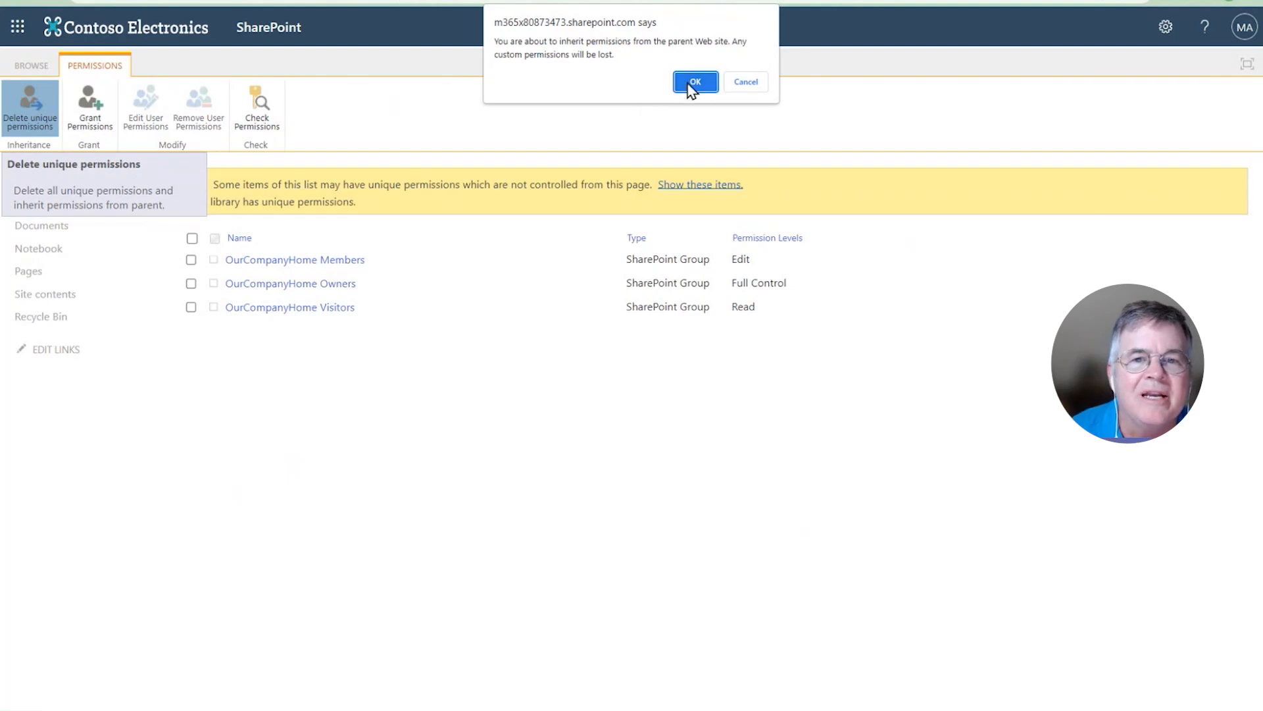
click(695, 83)
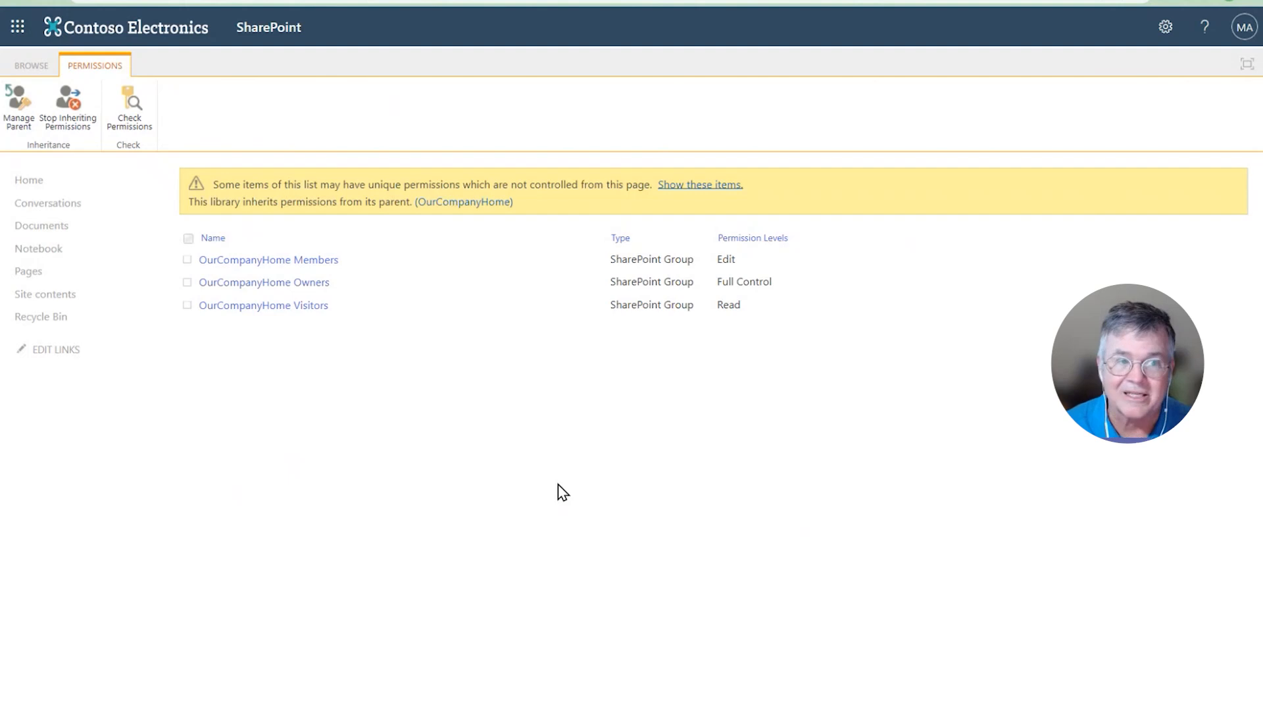
click(70, 97)
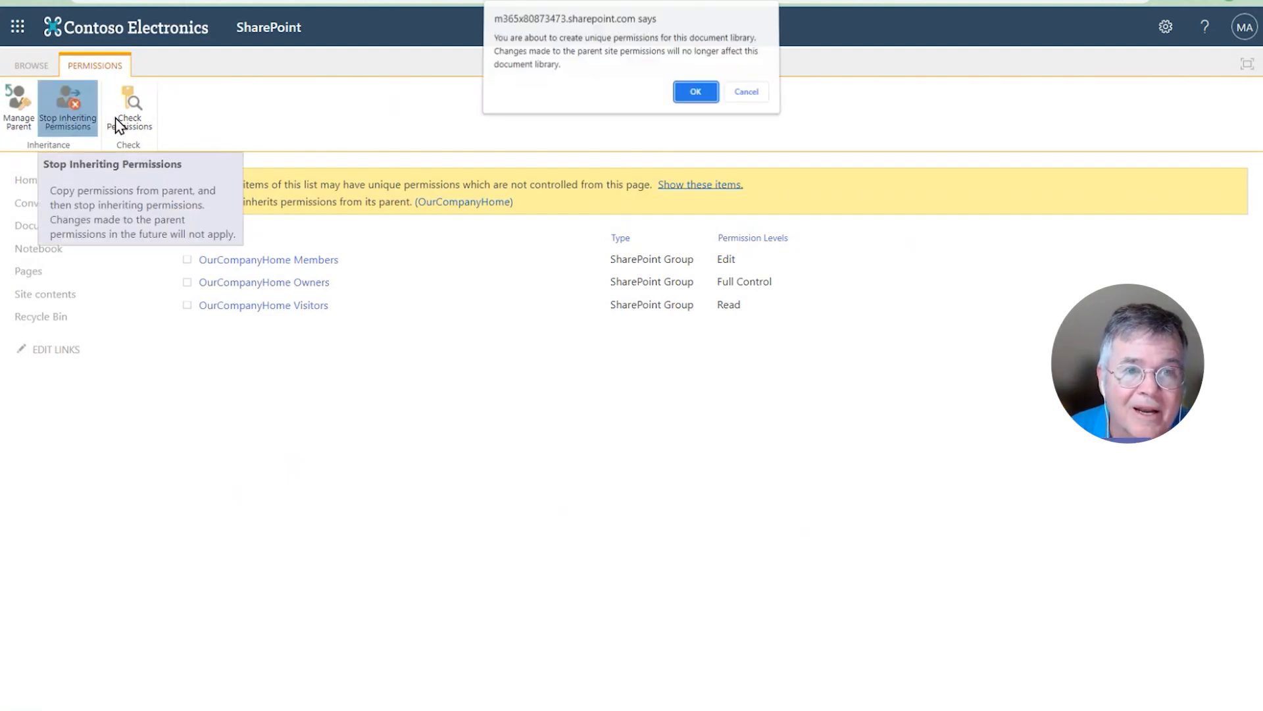
click(694, 98)
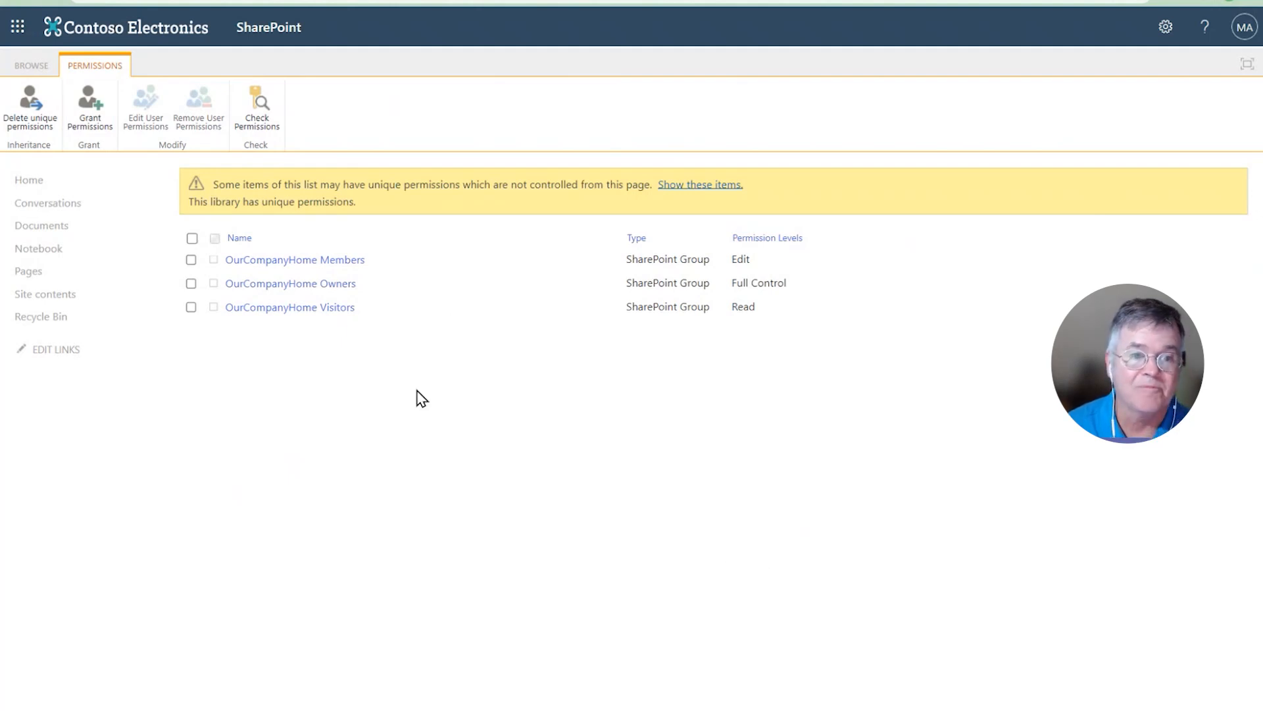
Step: Remove all permissions of the OurCompanyHome Members group from the Documents library, and leave without granting new ones
click(191, 261)
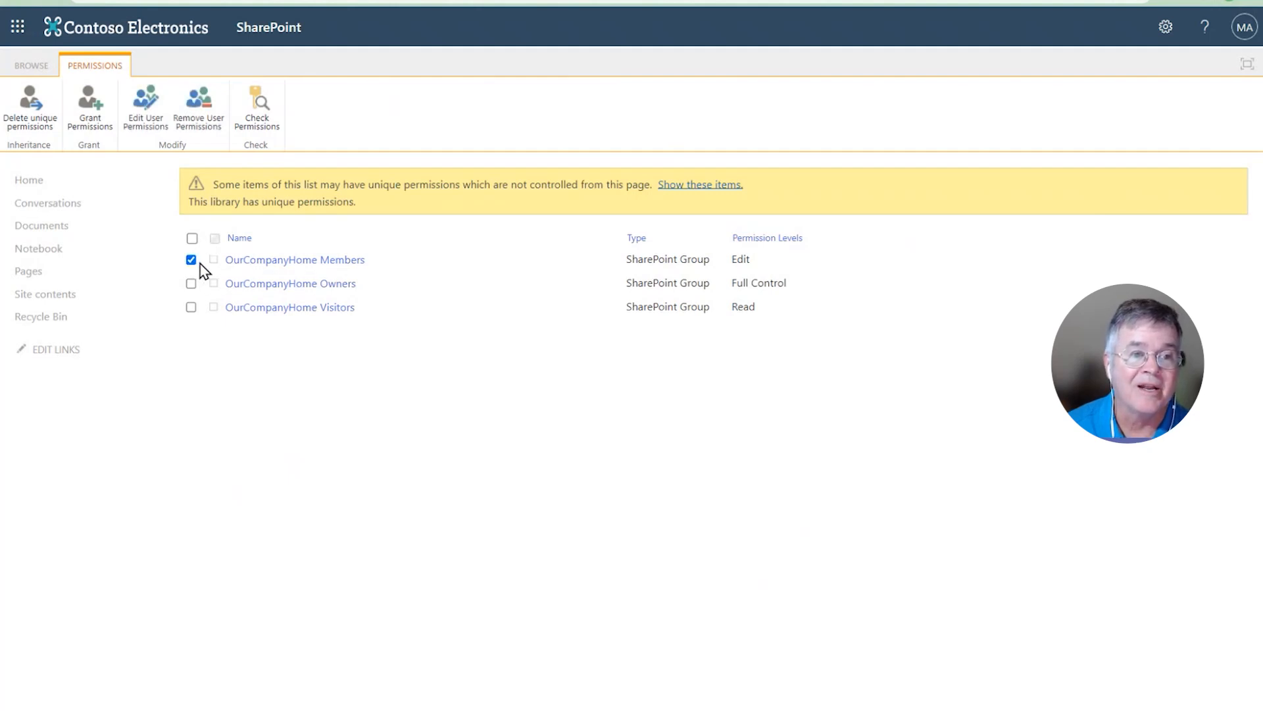
click(191, 106)
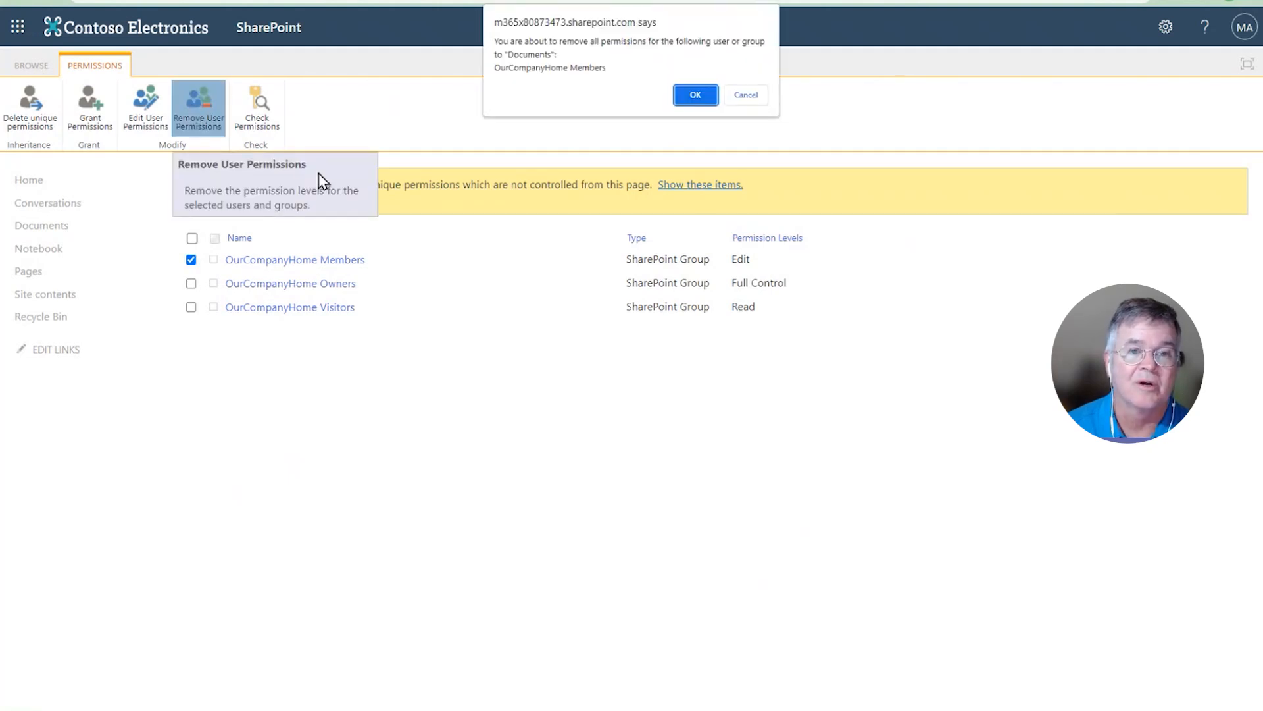
click(694, 99)
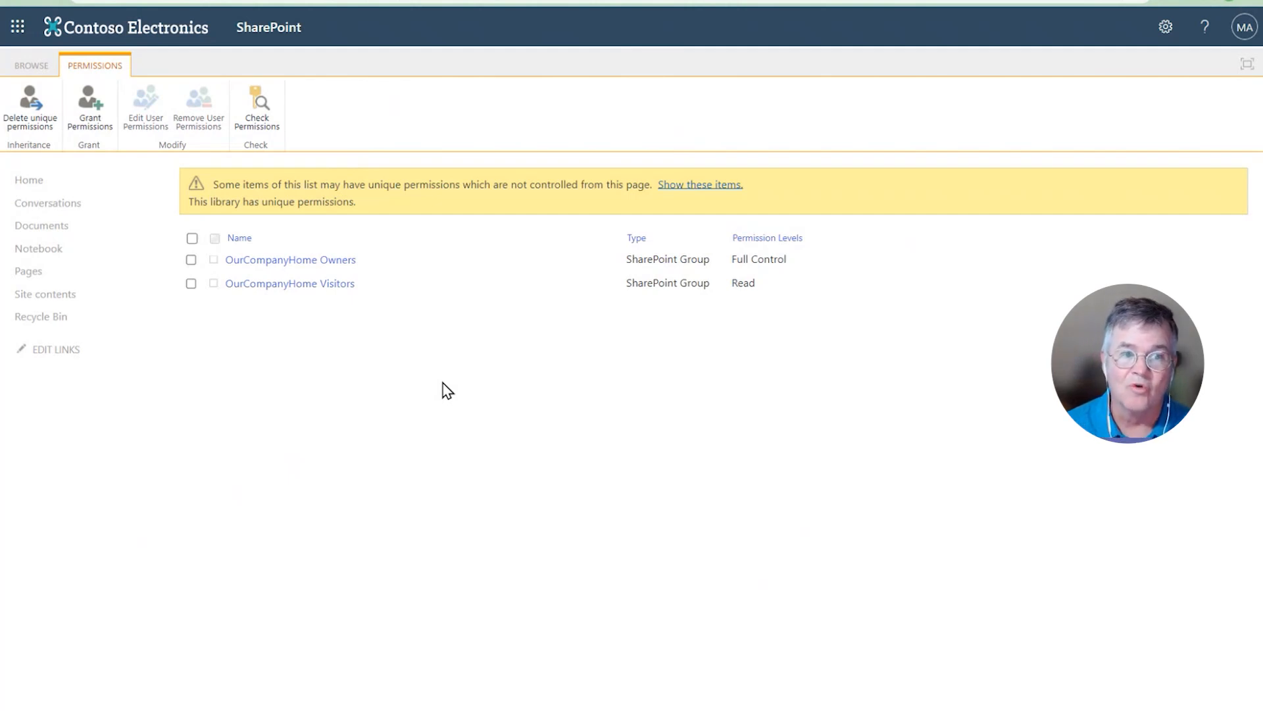
click(93, 96)
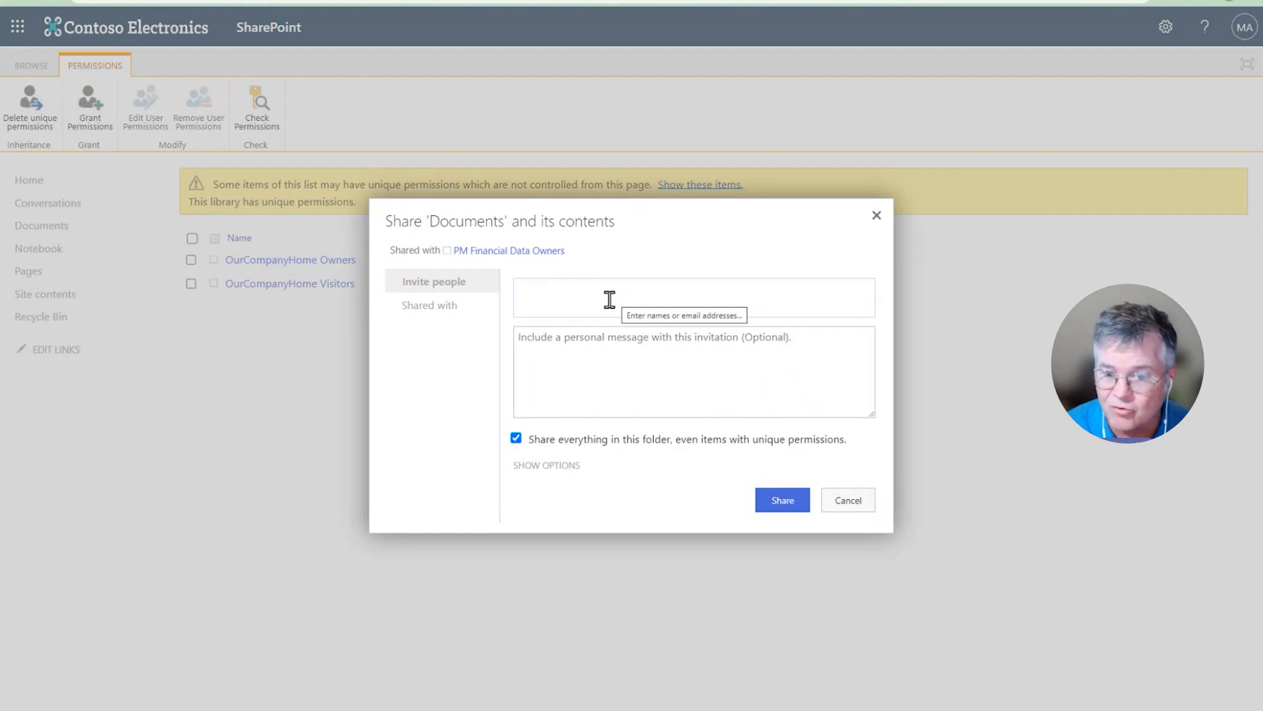
click(851, 502)
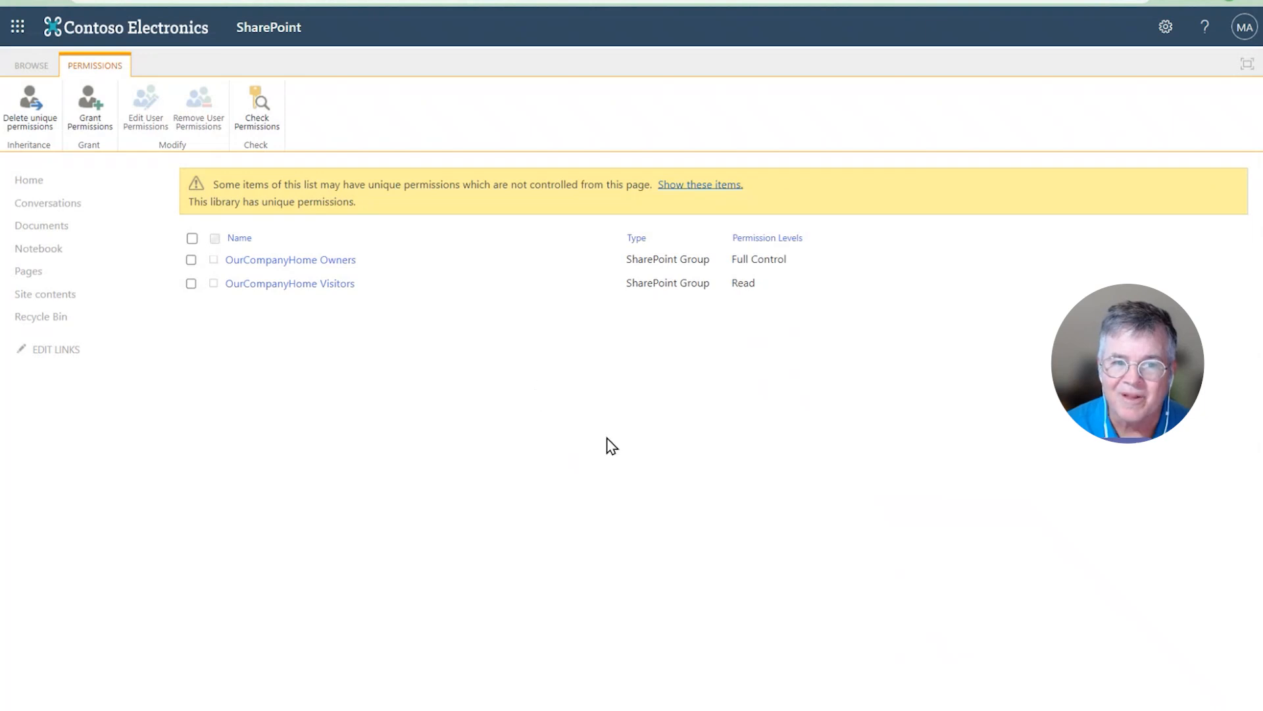
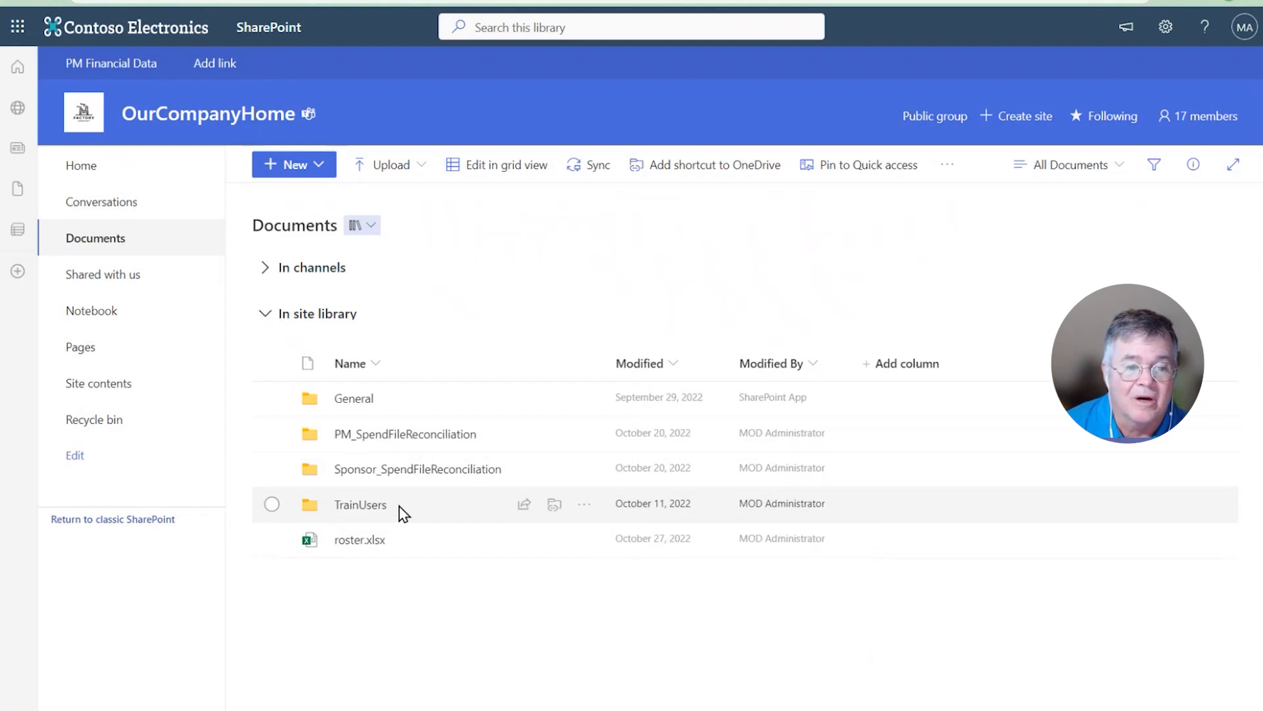
Step: Open the advanced permission settings of the TrainUsers folder in the Documents library through its access management
click(586, 507)
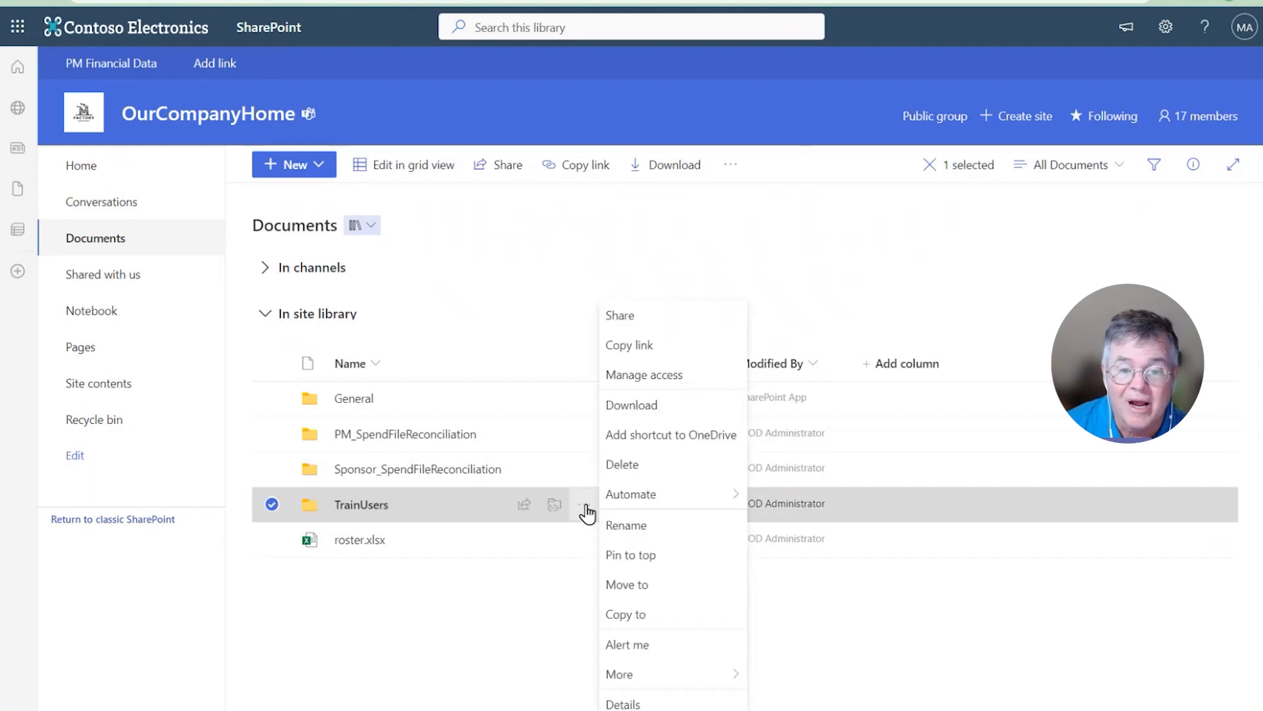
mouse_move(615, 504)
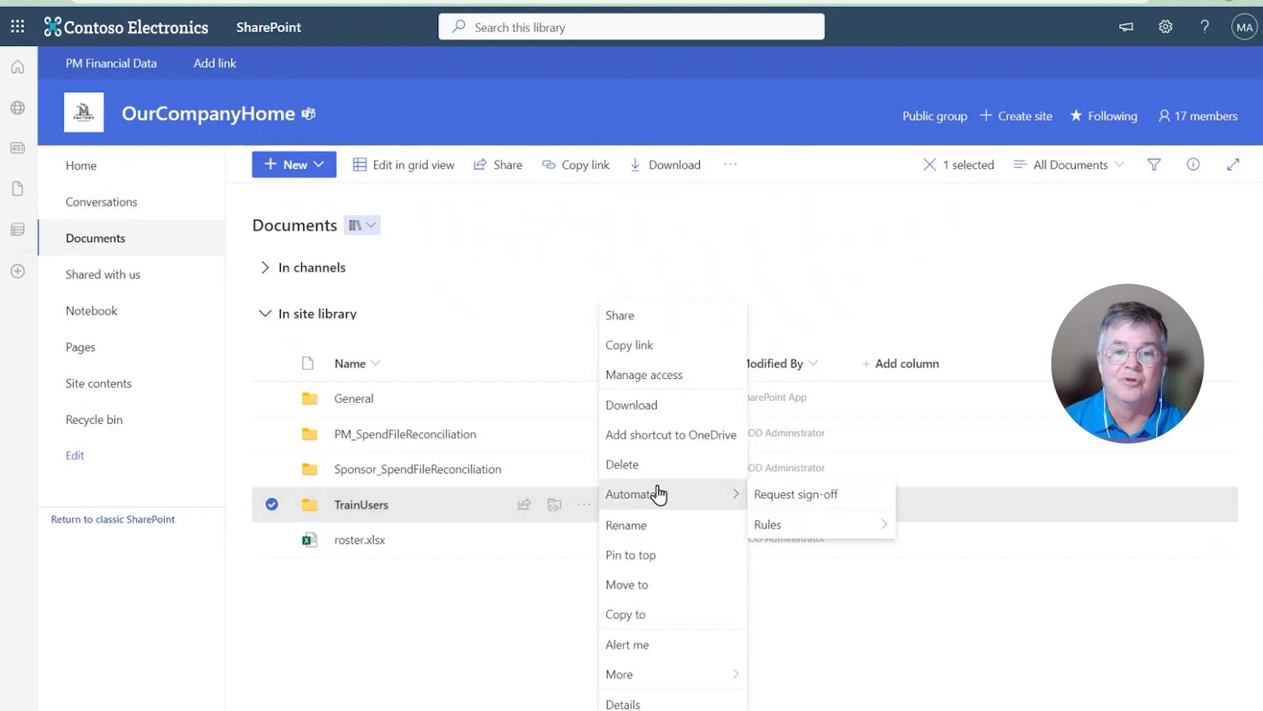
click(671, 380)
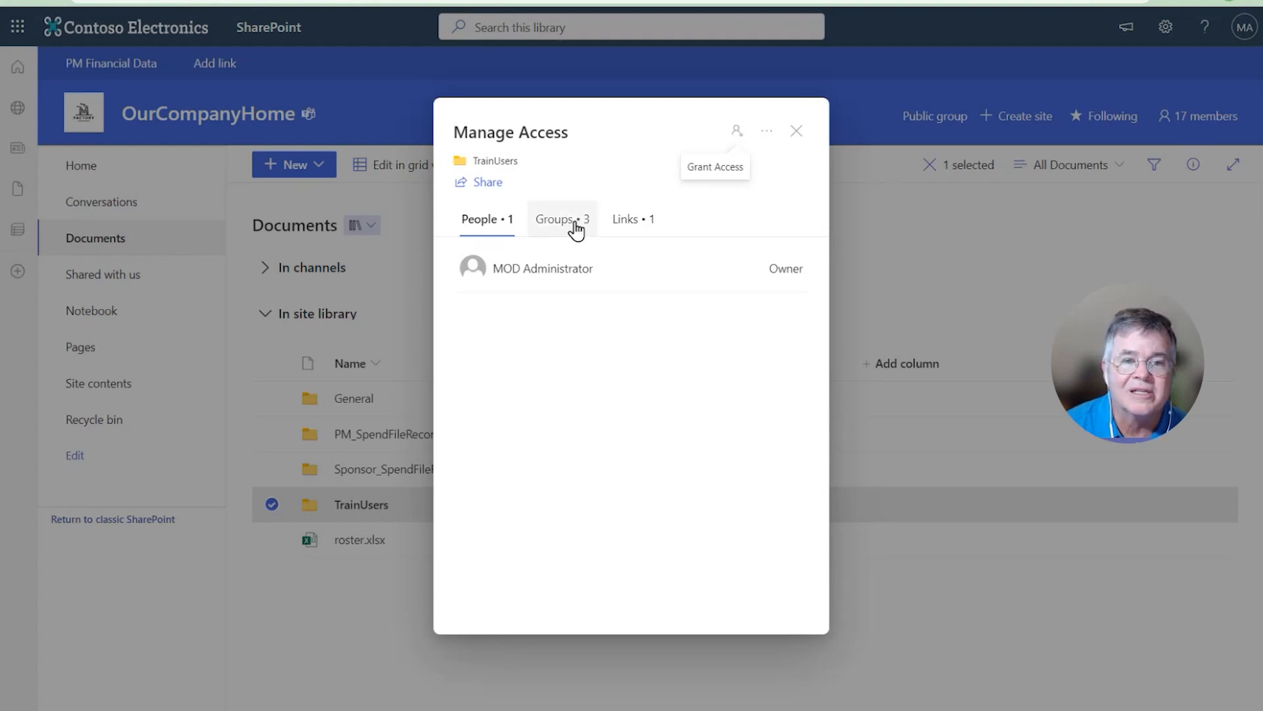
click(767, 132)
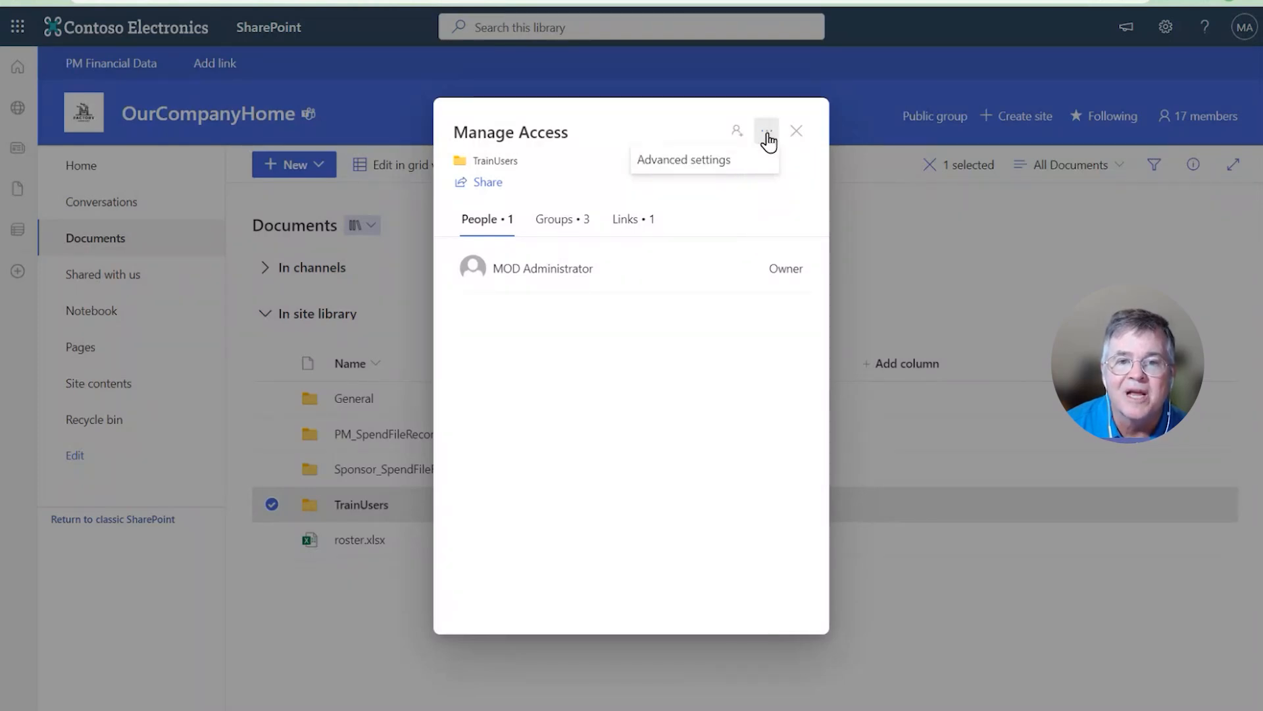
click(702, 161)
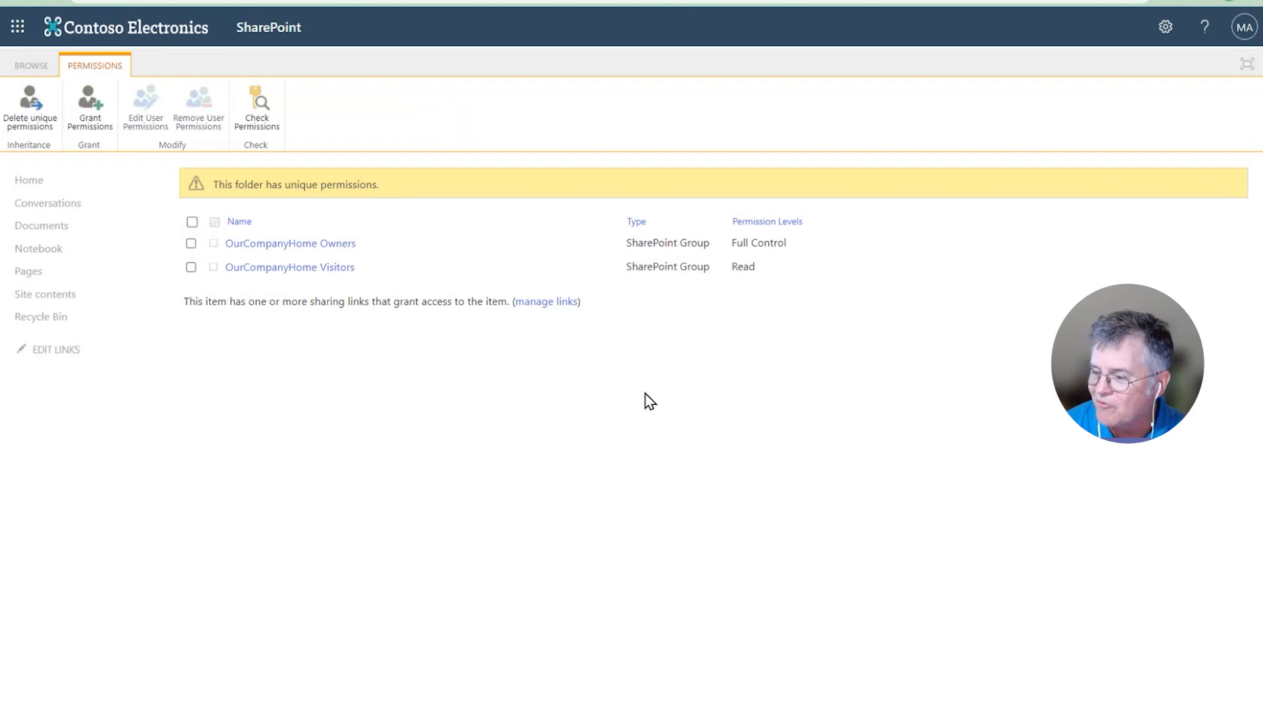
Step: Delete the TrainUsers folder's unique permissions so it inherits from the Documents library, and stop the inheritance again
click(27, 112)
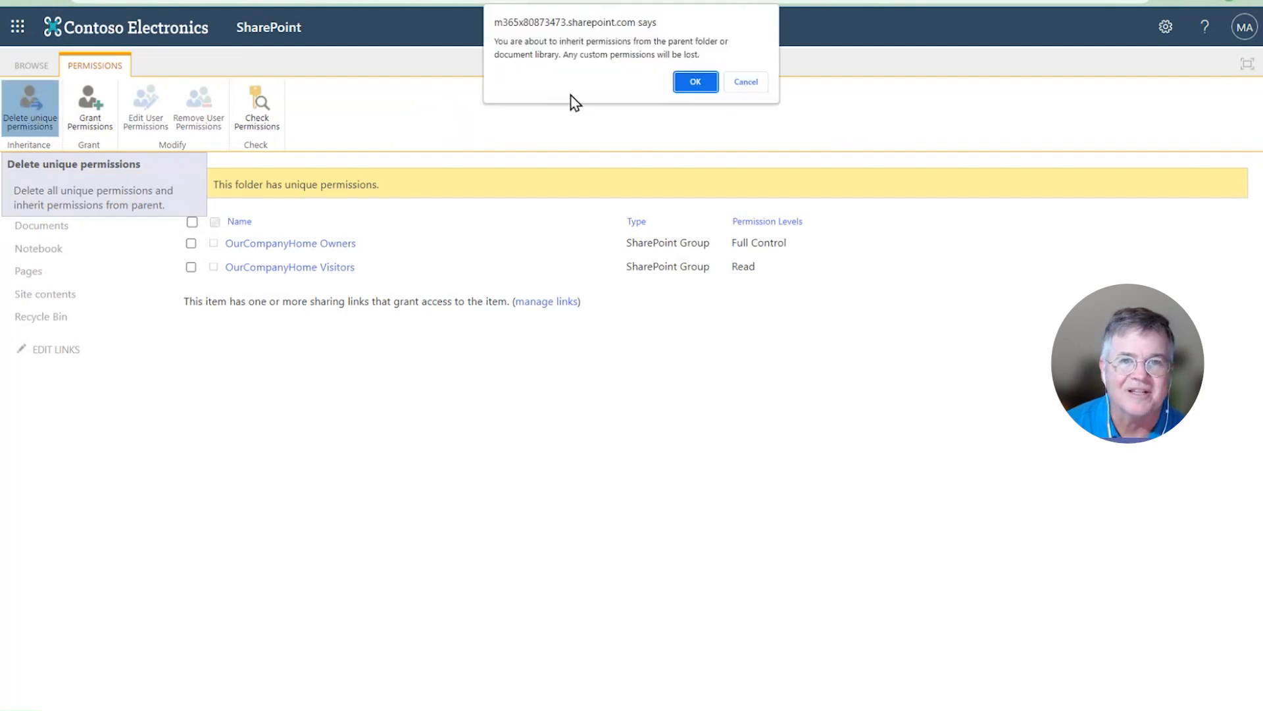
click(686, 83)
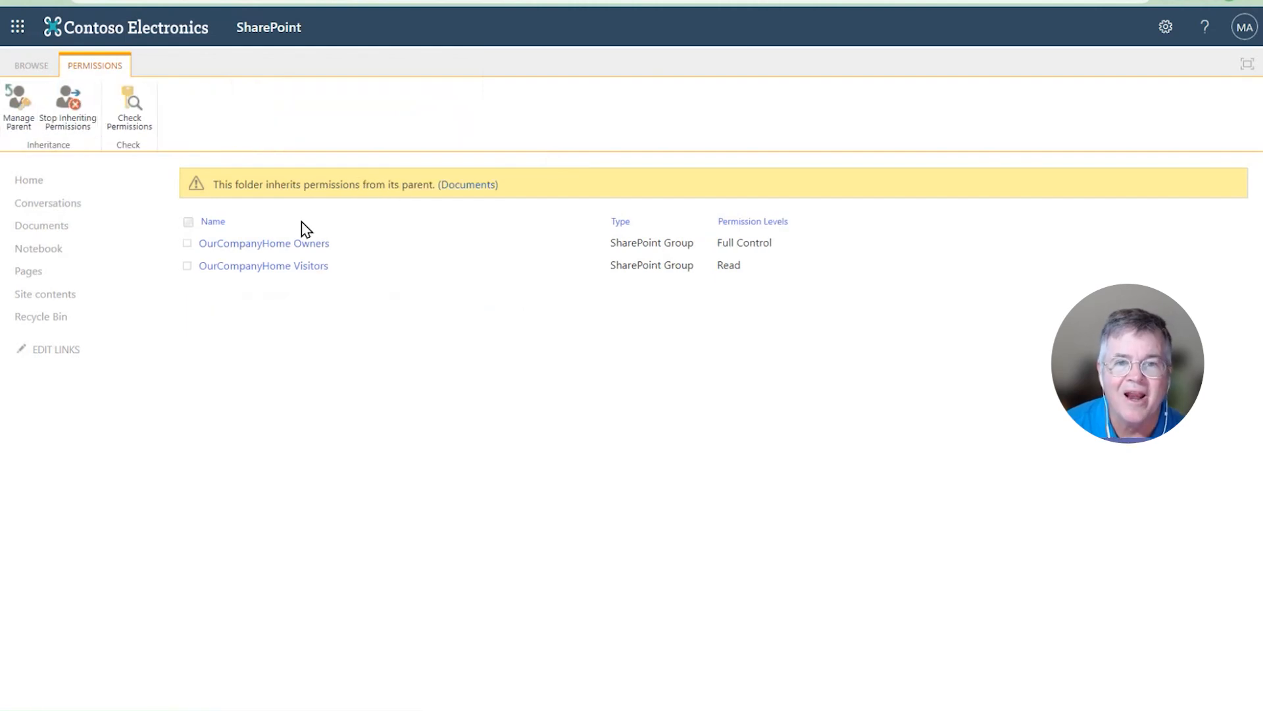
click(73, 100)
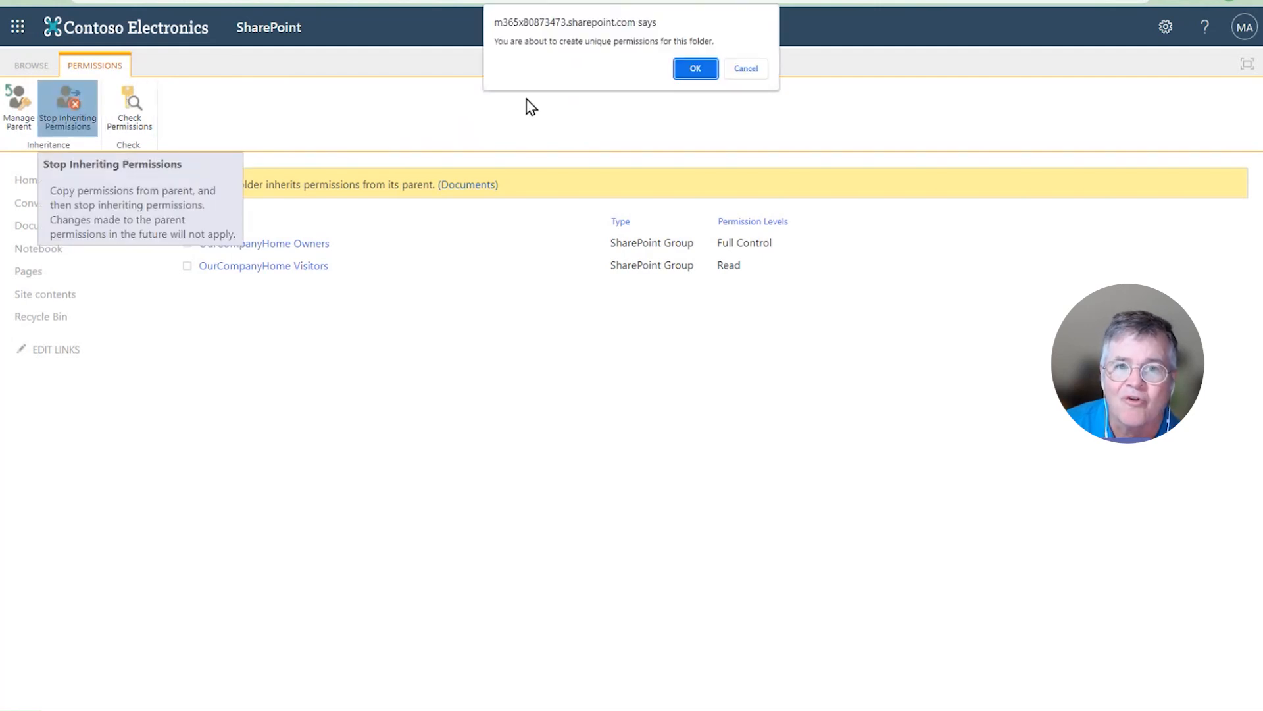
click(695, 67)
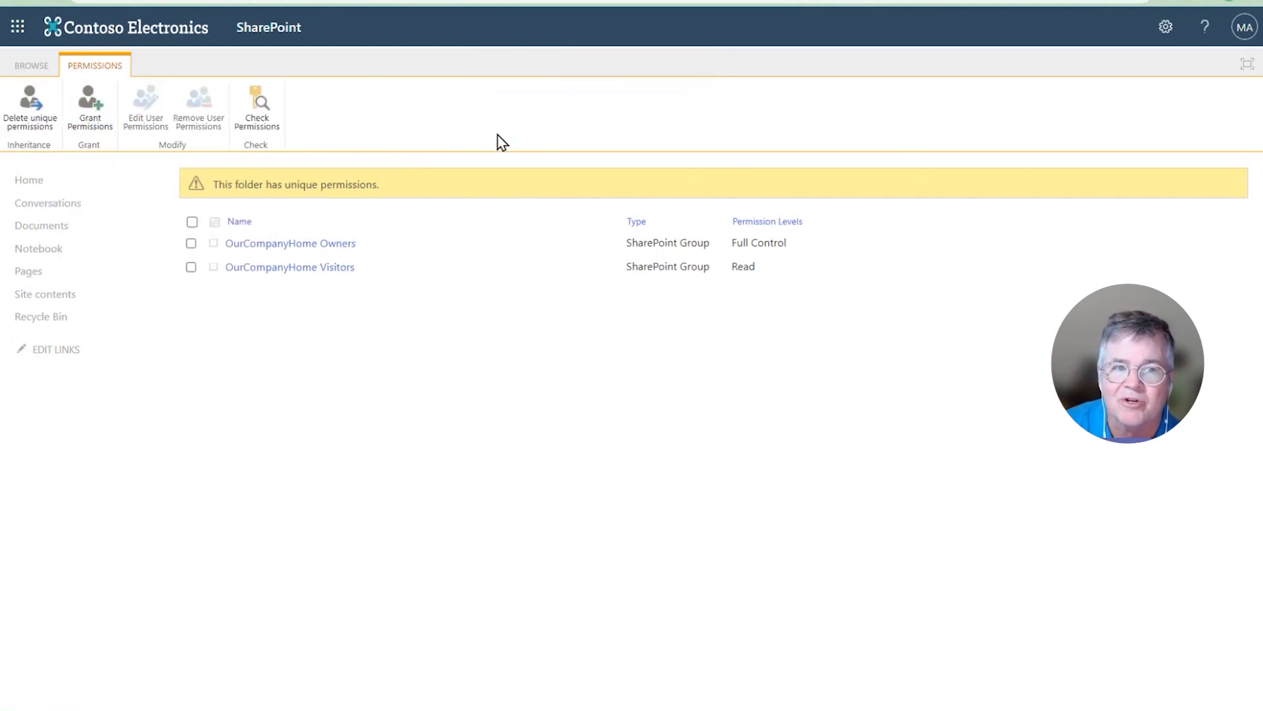
Step: Remove all permissions of the OurCompanyHome Visitors group from the TrainUsers folder and select the OurCompanyHome Owners group
click(192, 267)
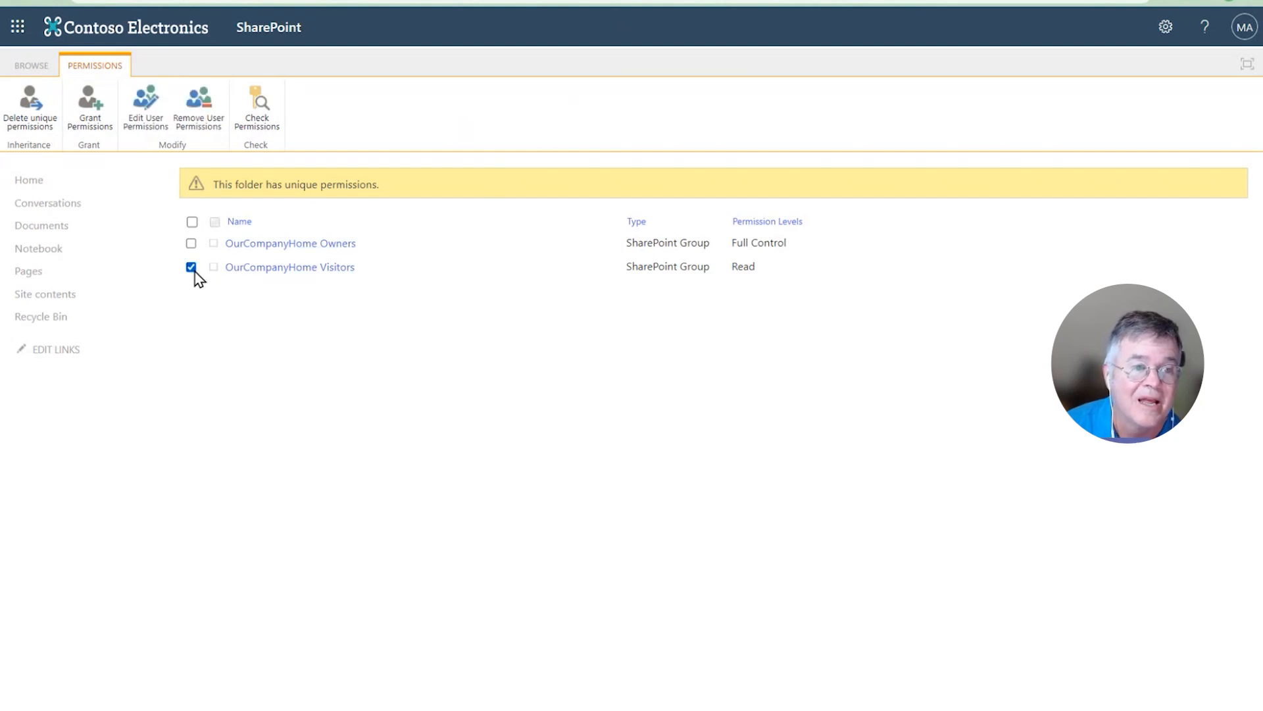
click(201, 123)
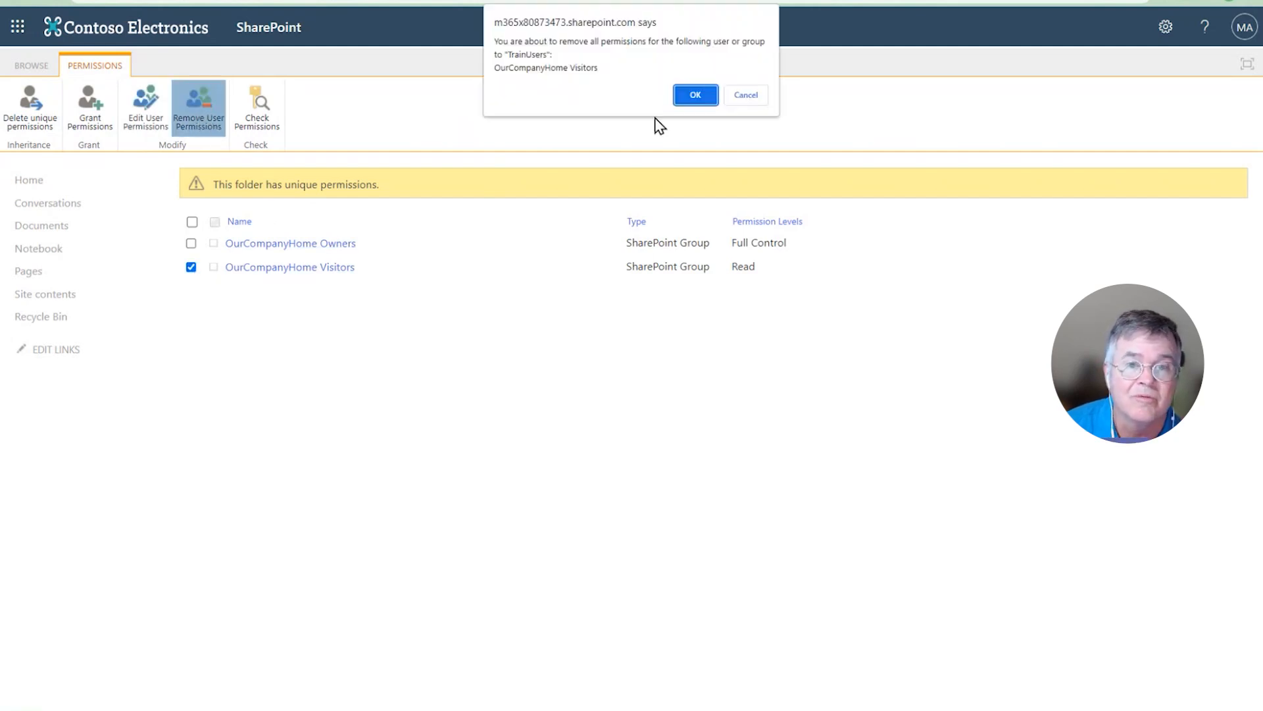
click(694, 93)
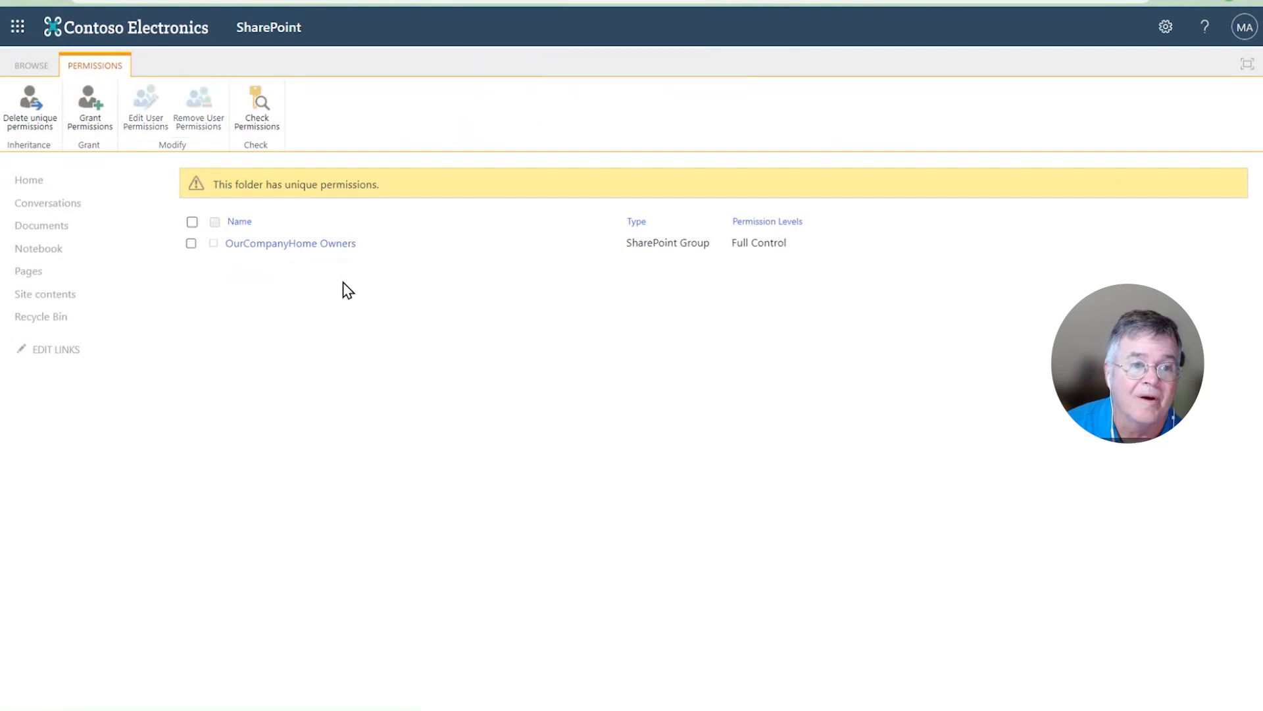
click(191, 244)
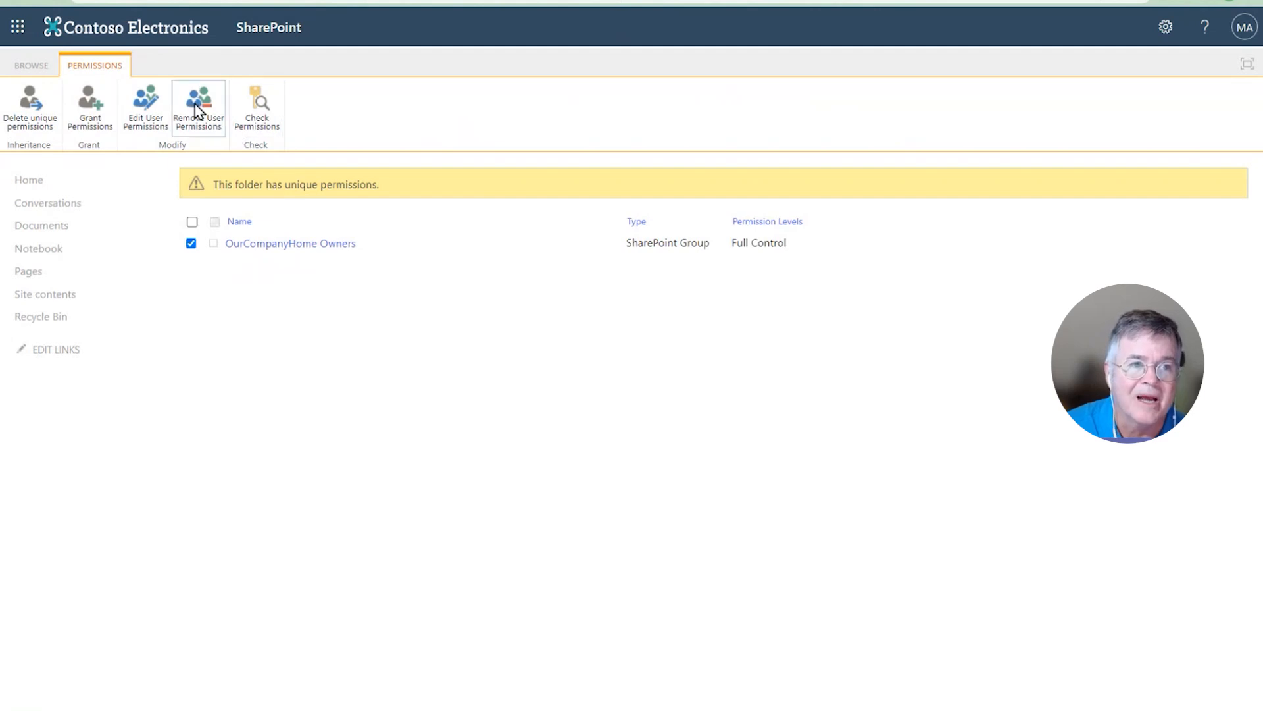
Step: Start granting permissions on the TrainUsers folder and add the HR Manager as the invited person
click(98, 106)
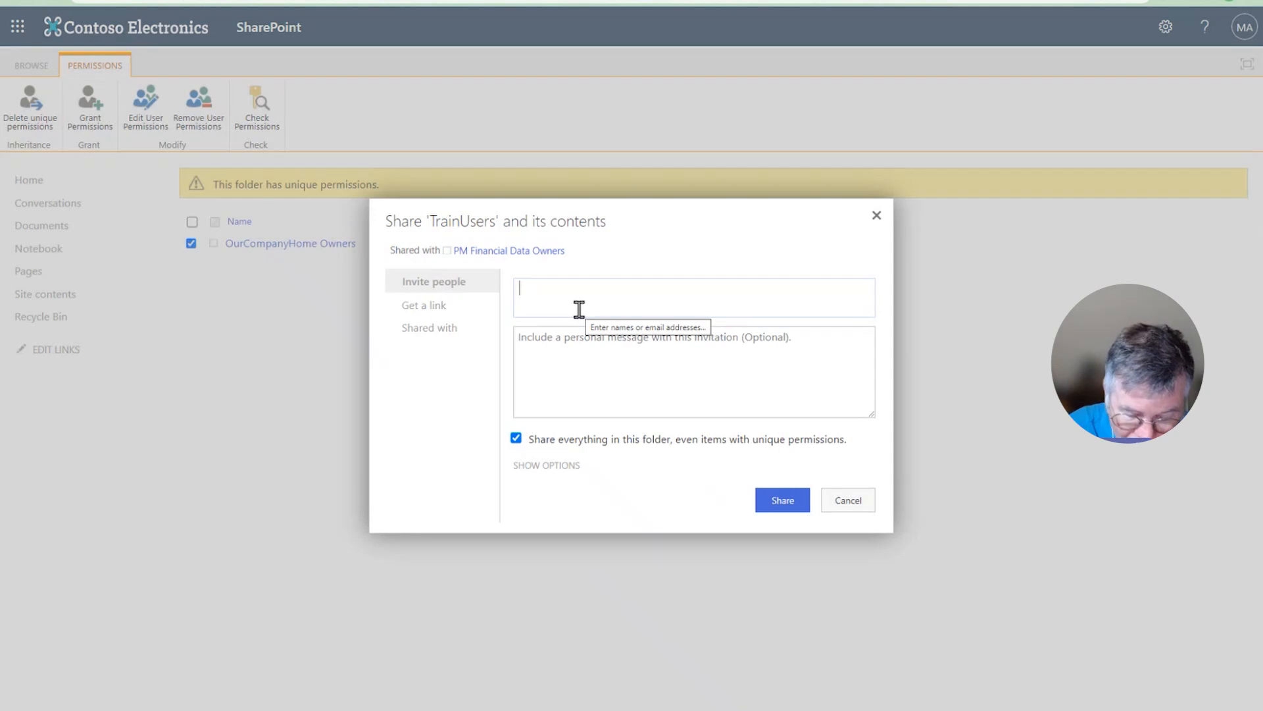
text(p)
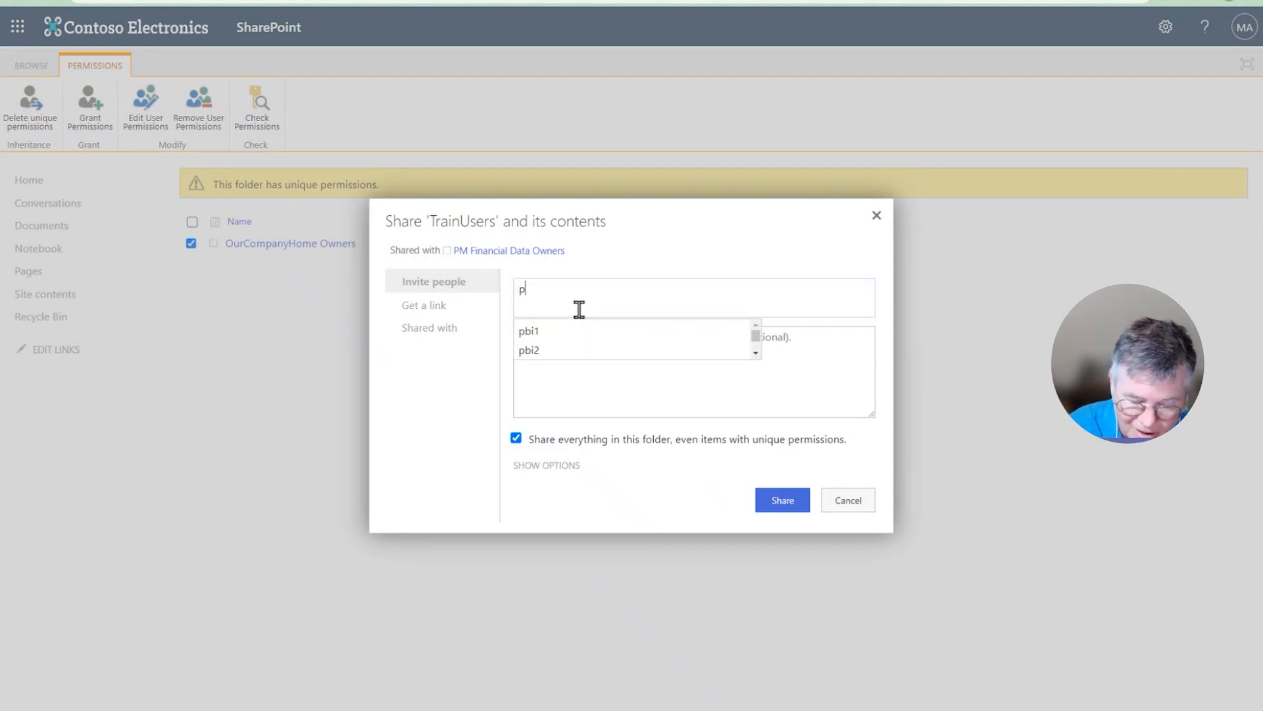
key(BackSpace)
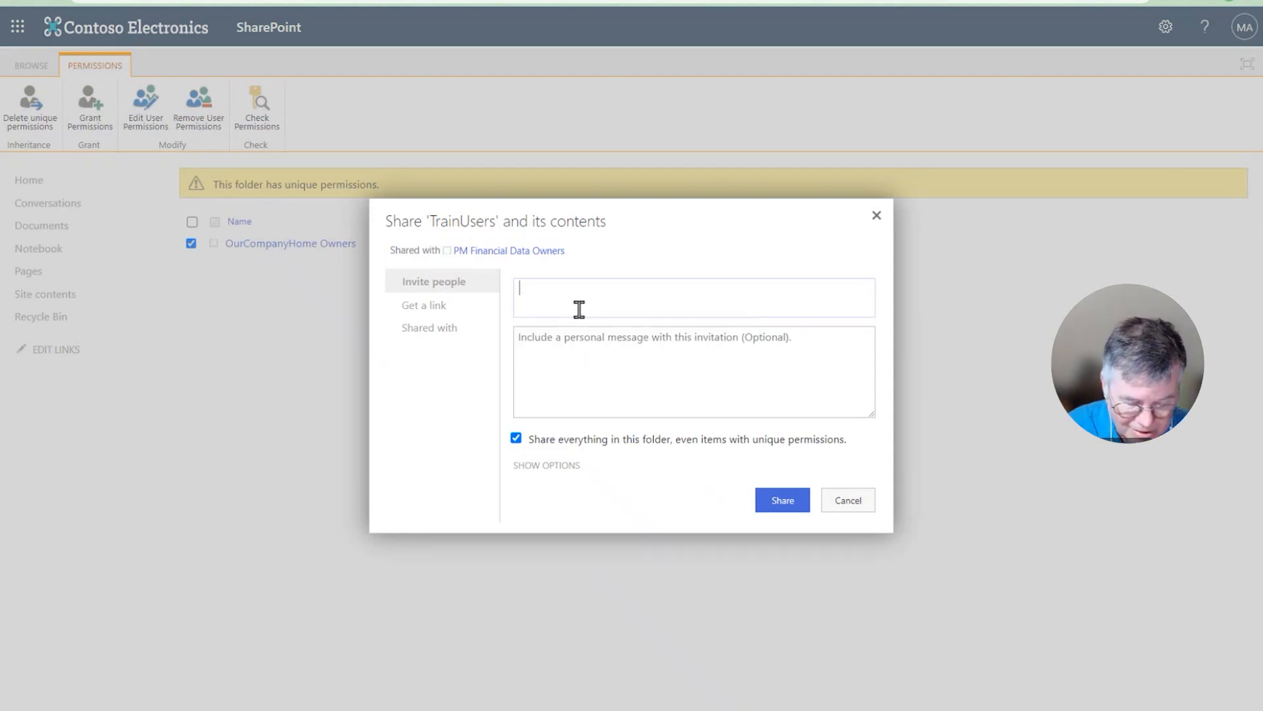
text(dieg)
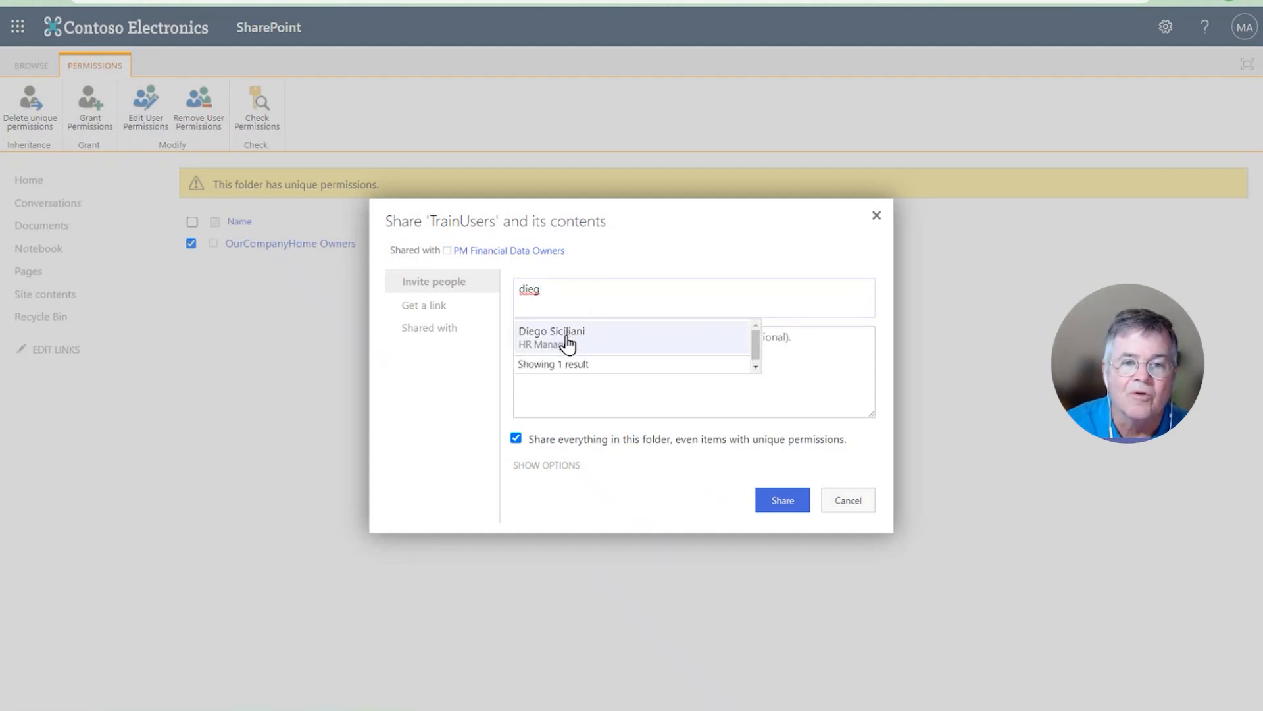
click(566, 339)
Step: Set the invited person's permission level to Contribute, turn off the email invitation, and share the TrainUsers folder
click(558, 465)
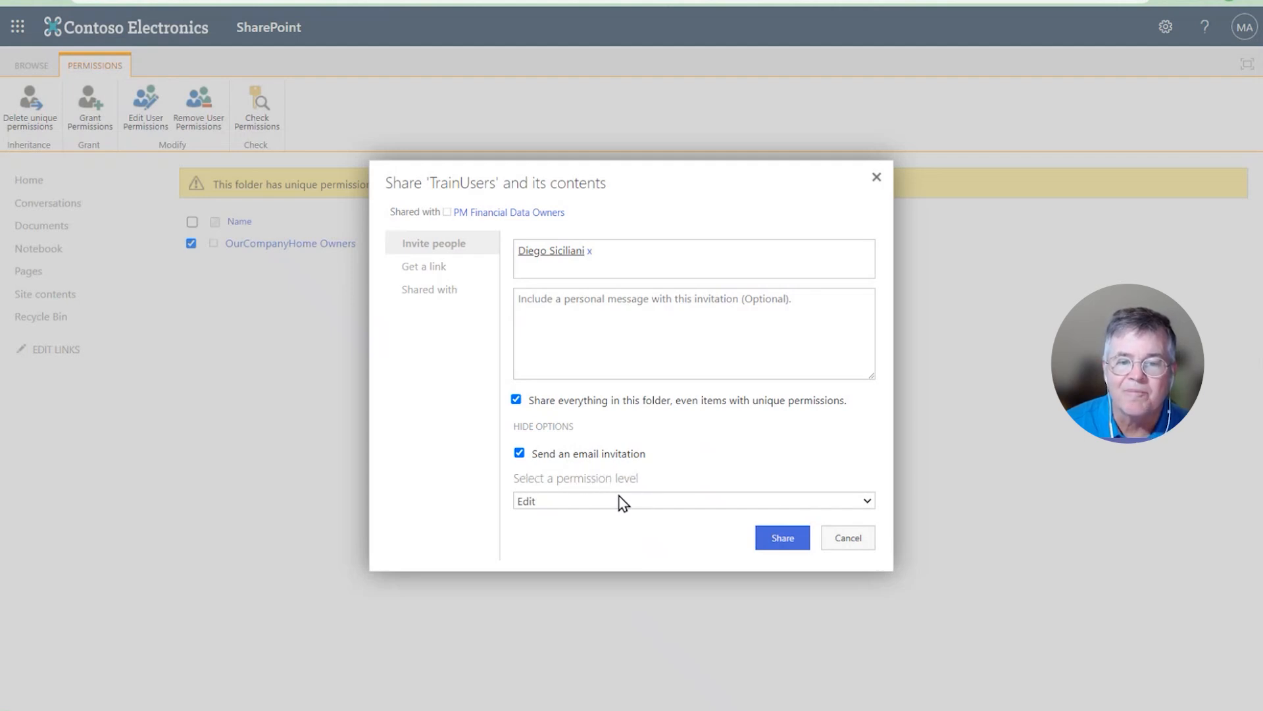
click(865, 502)
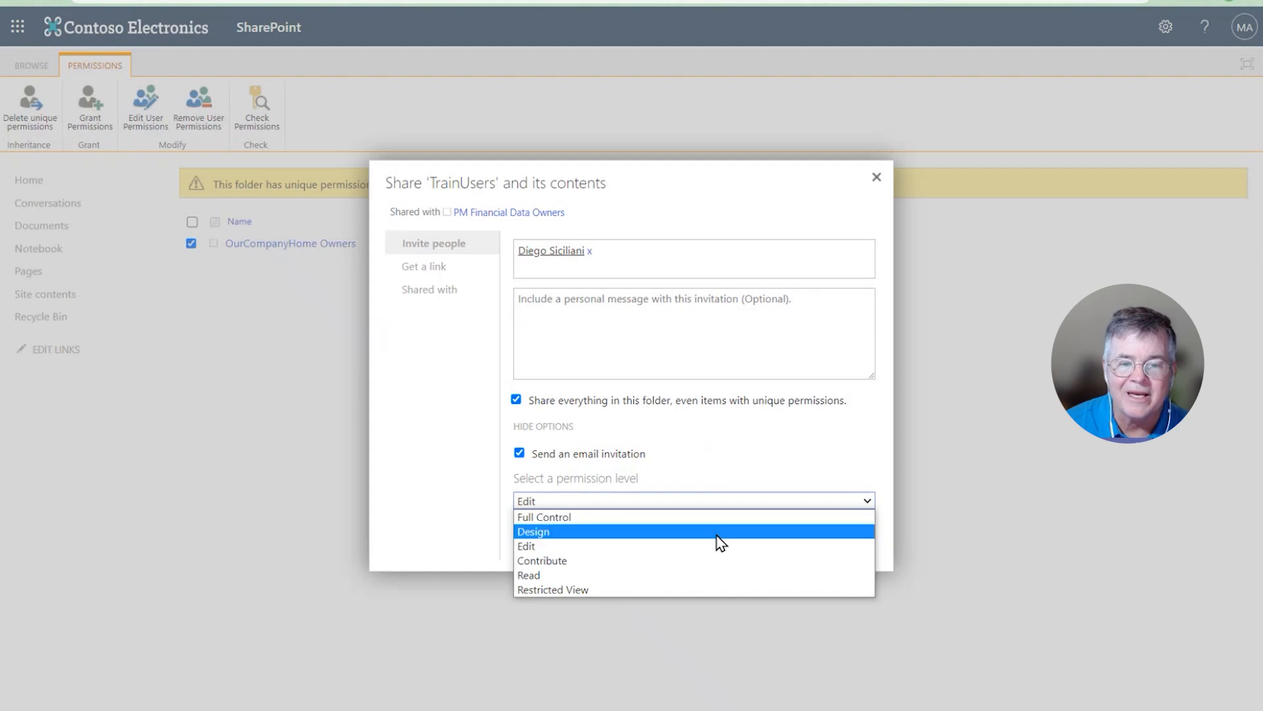
click(549, 563)
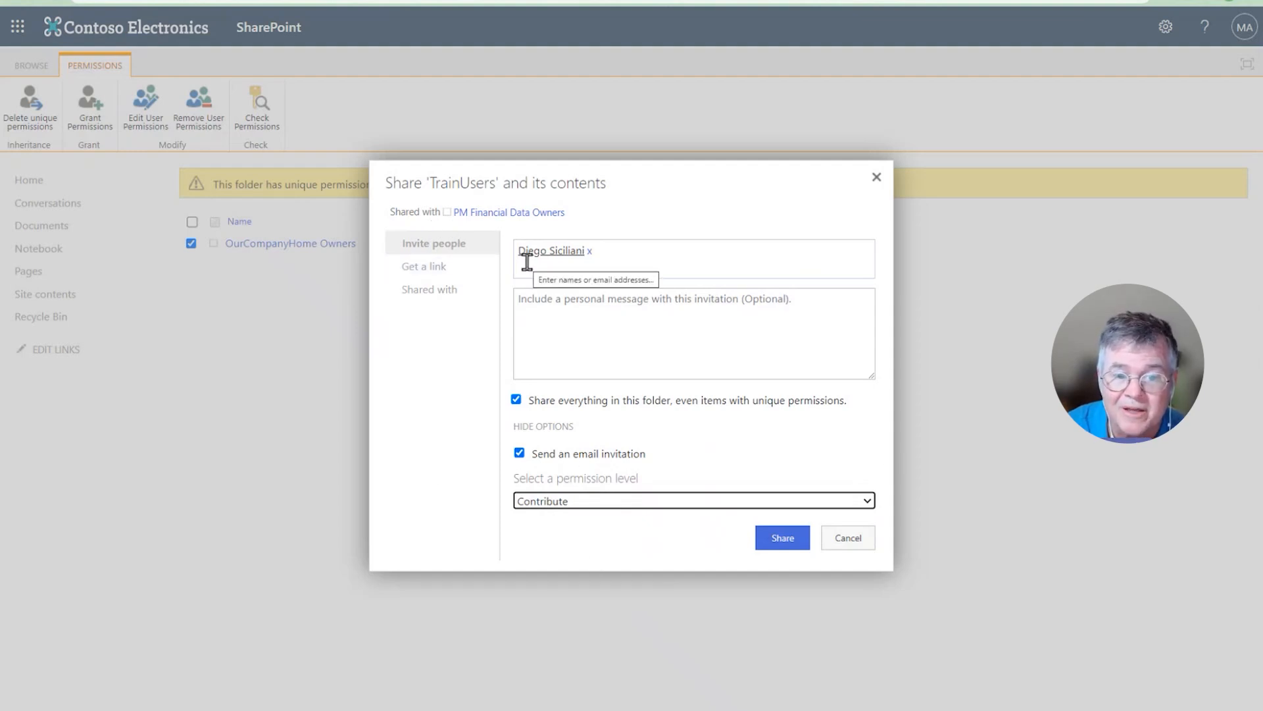
click(519, 453)
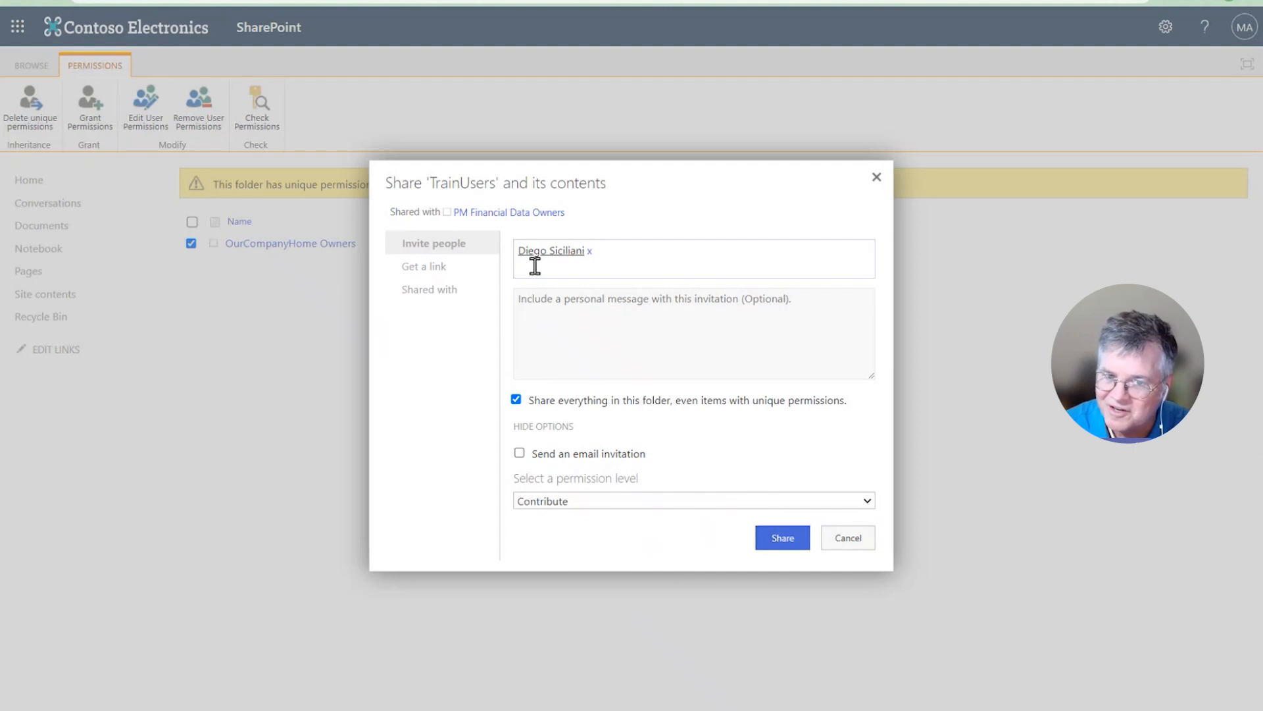
click(790, 542)
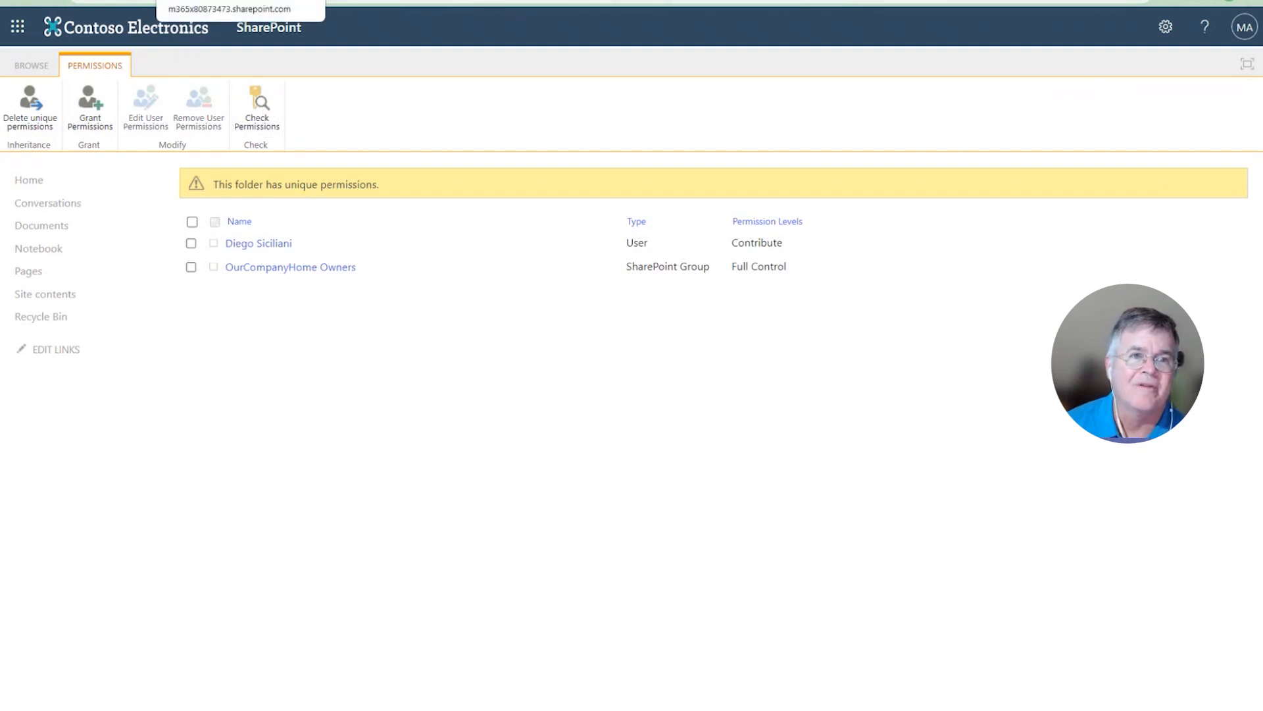
Step: Return to the Documents library and open the advanced permission settings of roster.xlsx through its access management
click(223, 2)
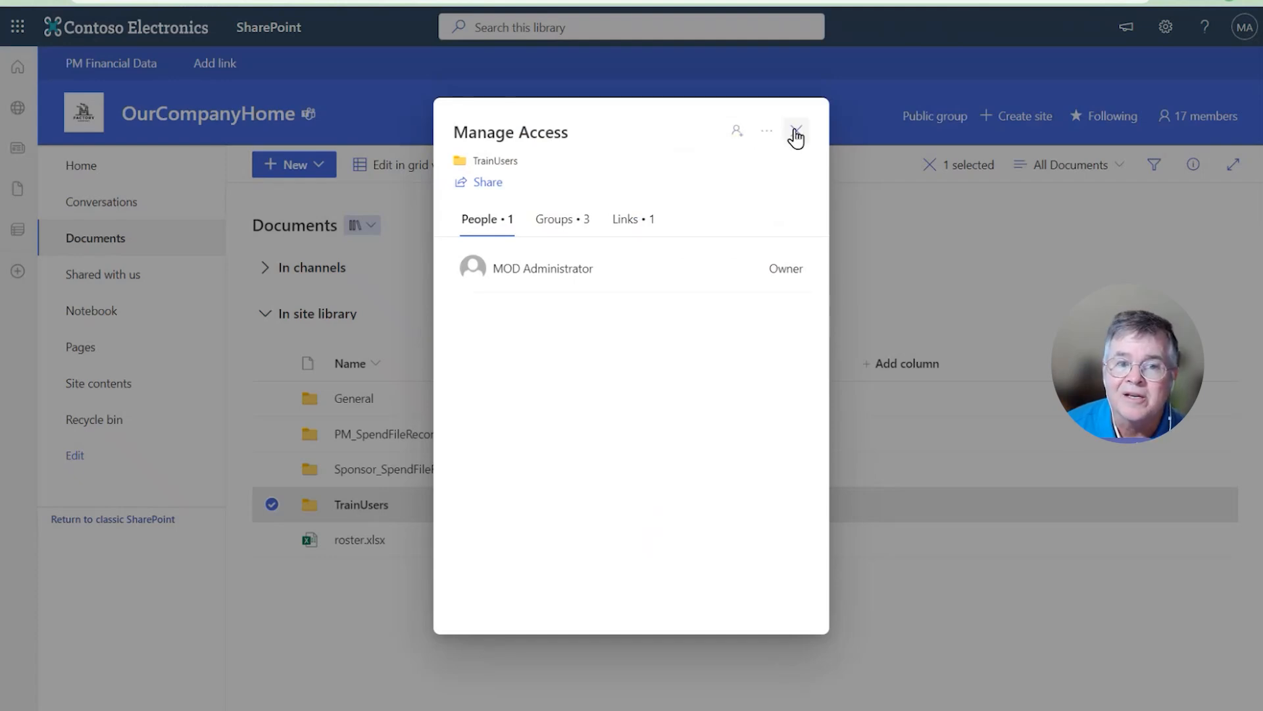
click(796, 131)
mouse_move(366, 542)
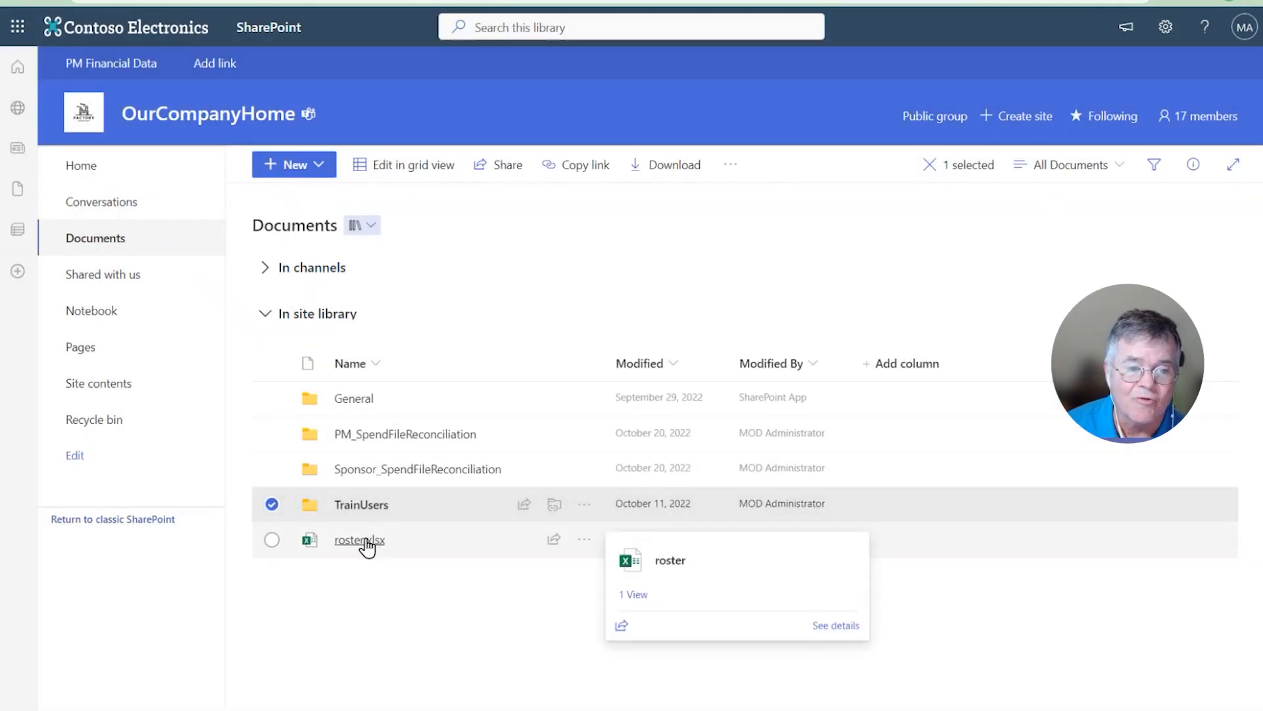
click(368, 590)
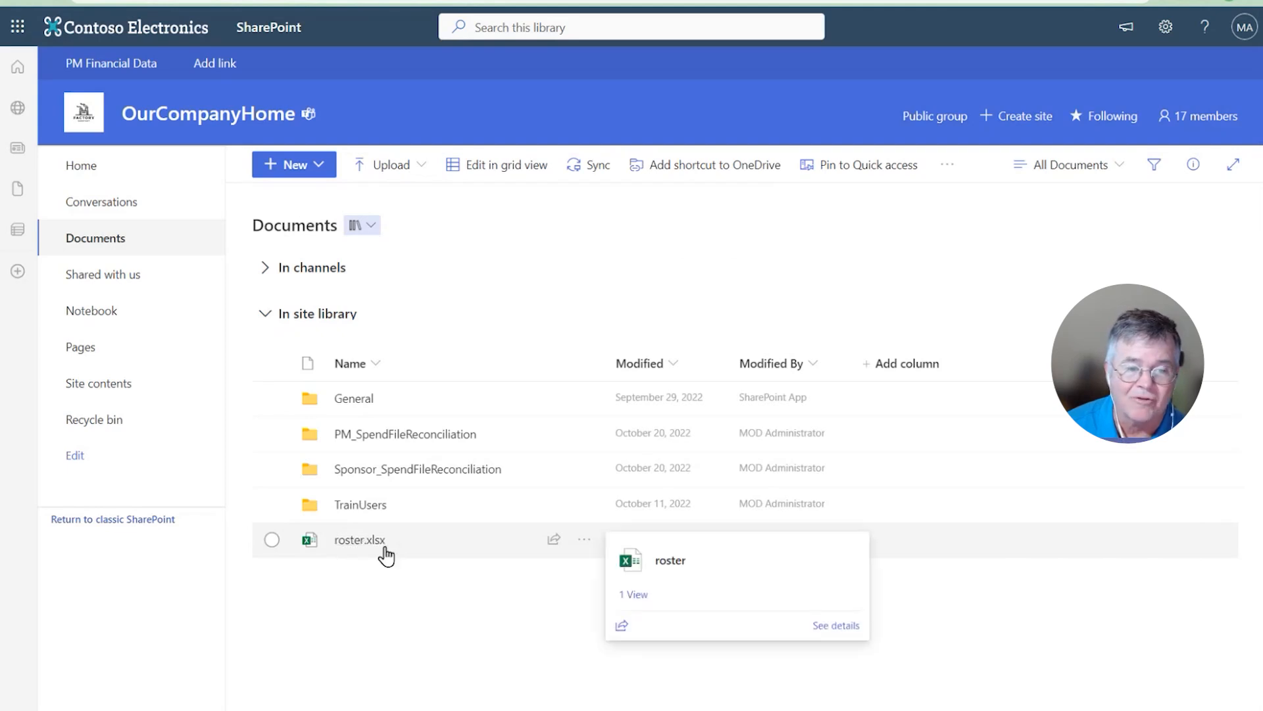
click(585, 542)
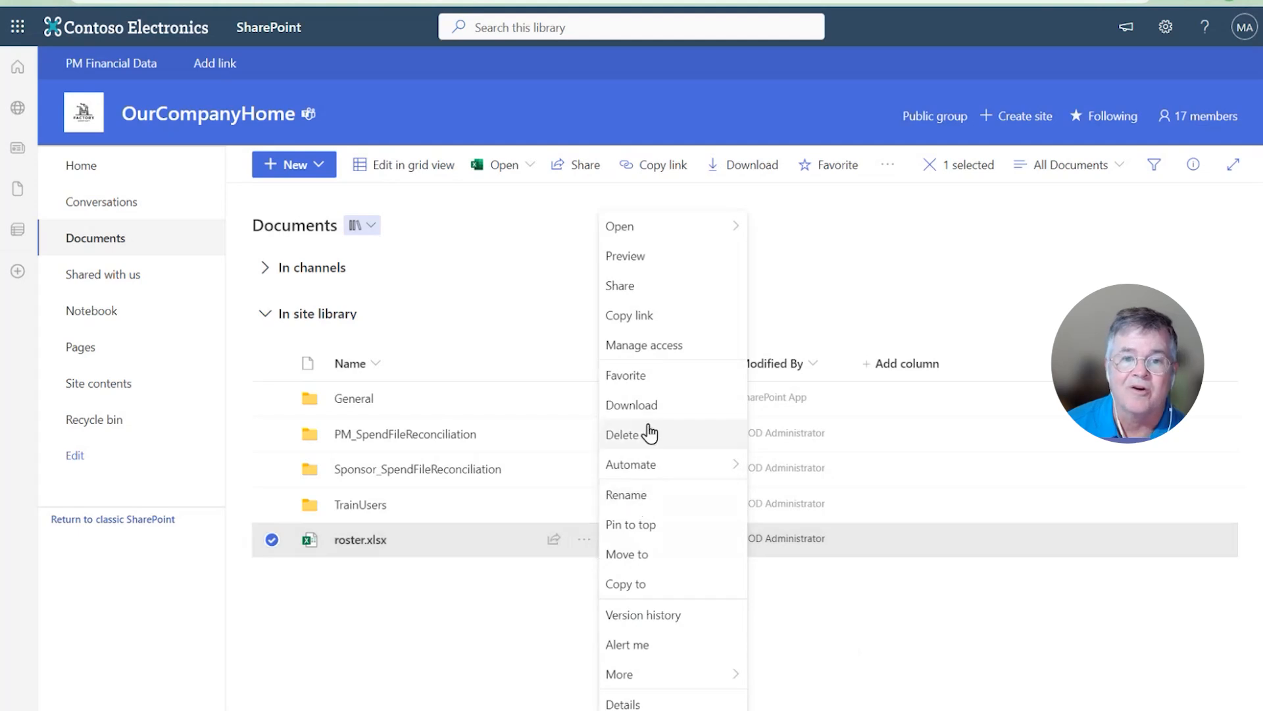
click(658, 347)
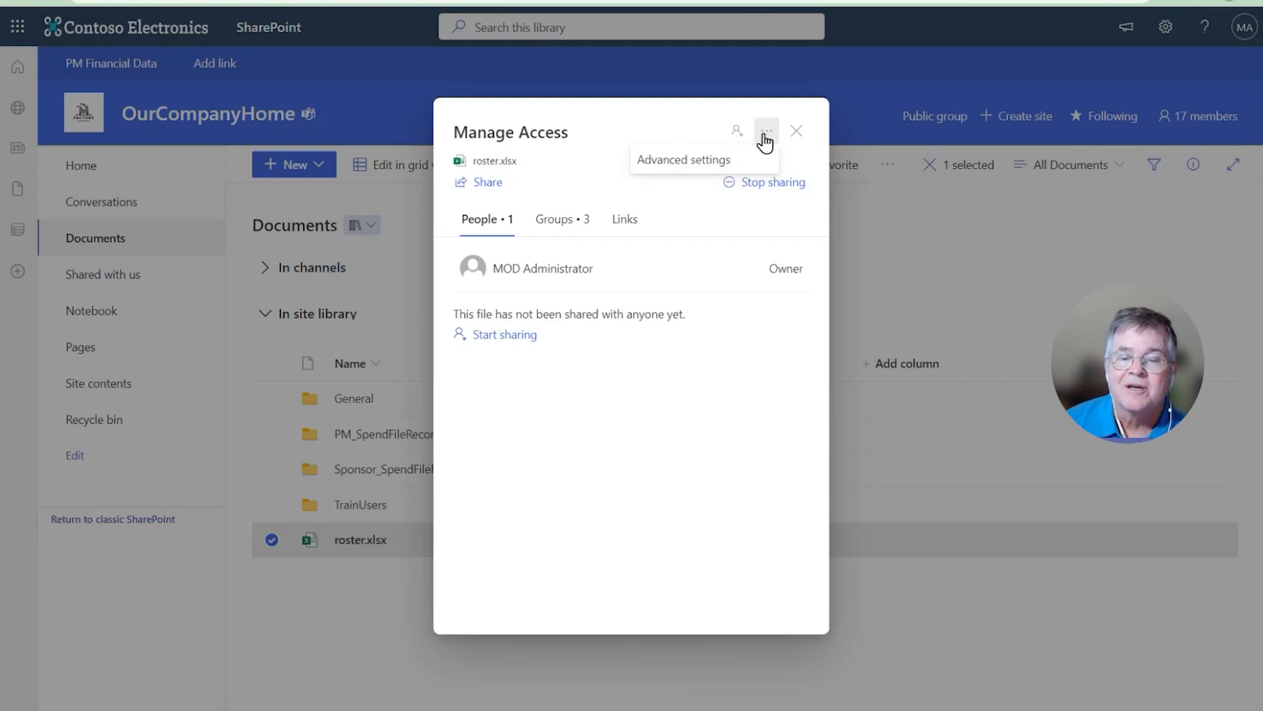
click(693, 166)
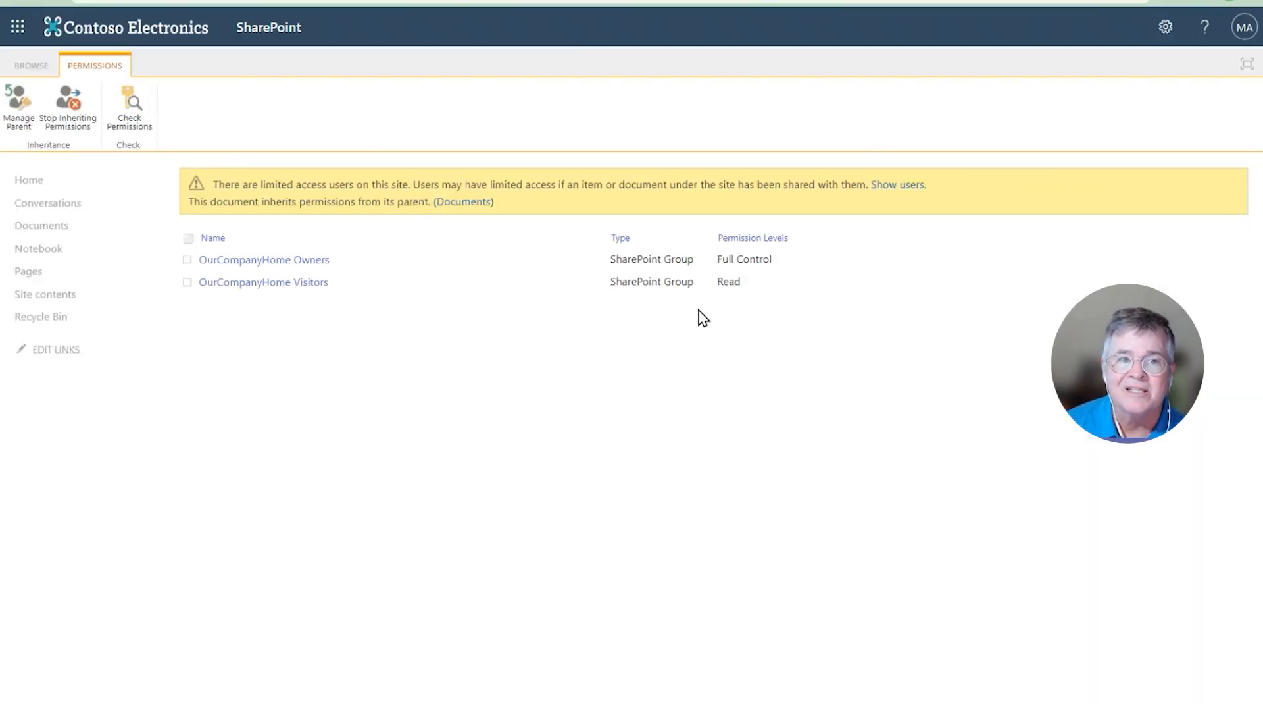
Step: Stop roster.xlsx from inheriting permissions and remove all permissions of the OurCompanyHome Owners and Visitors groups from it
click(73, 112)
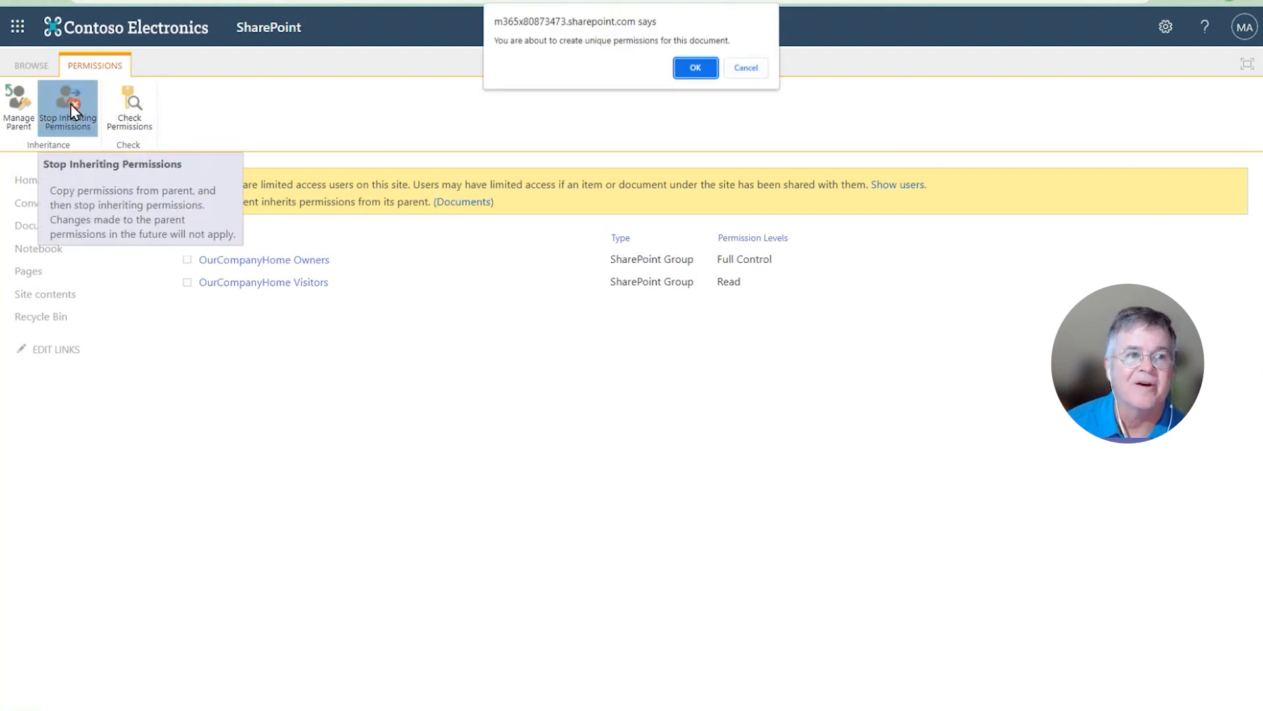
click(696, 69)
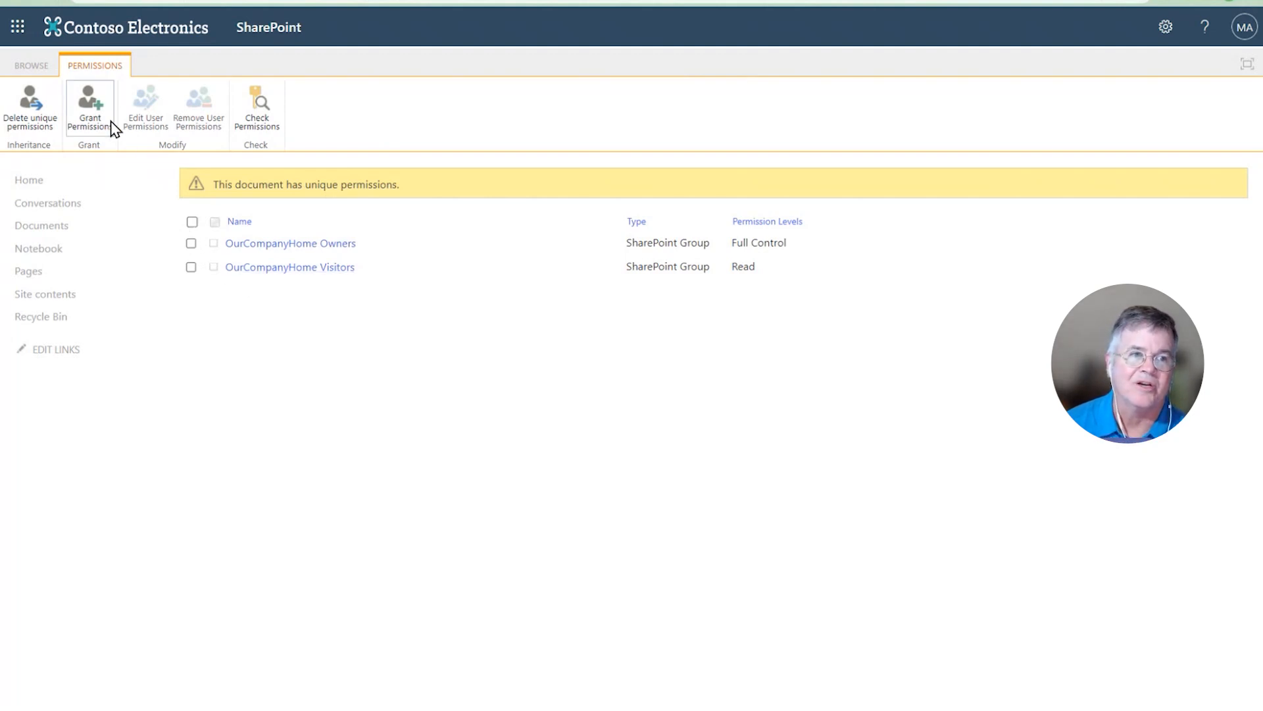
click(190, 243)
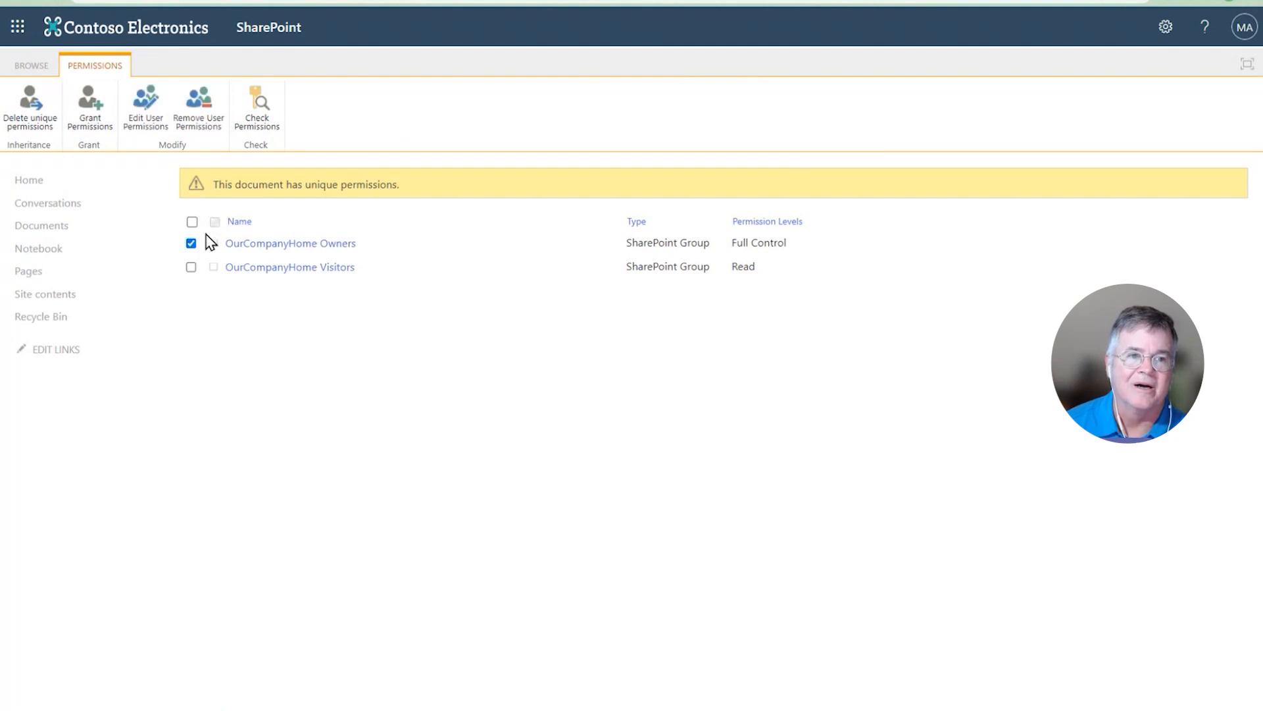
click(191, 267)
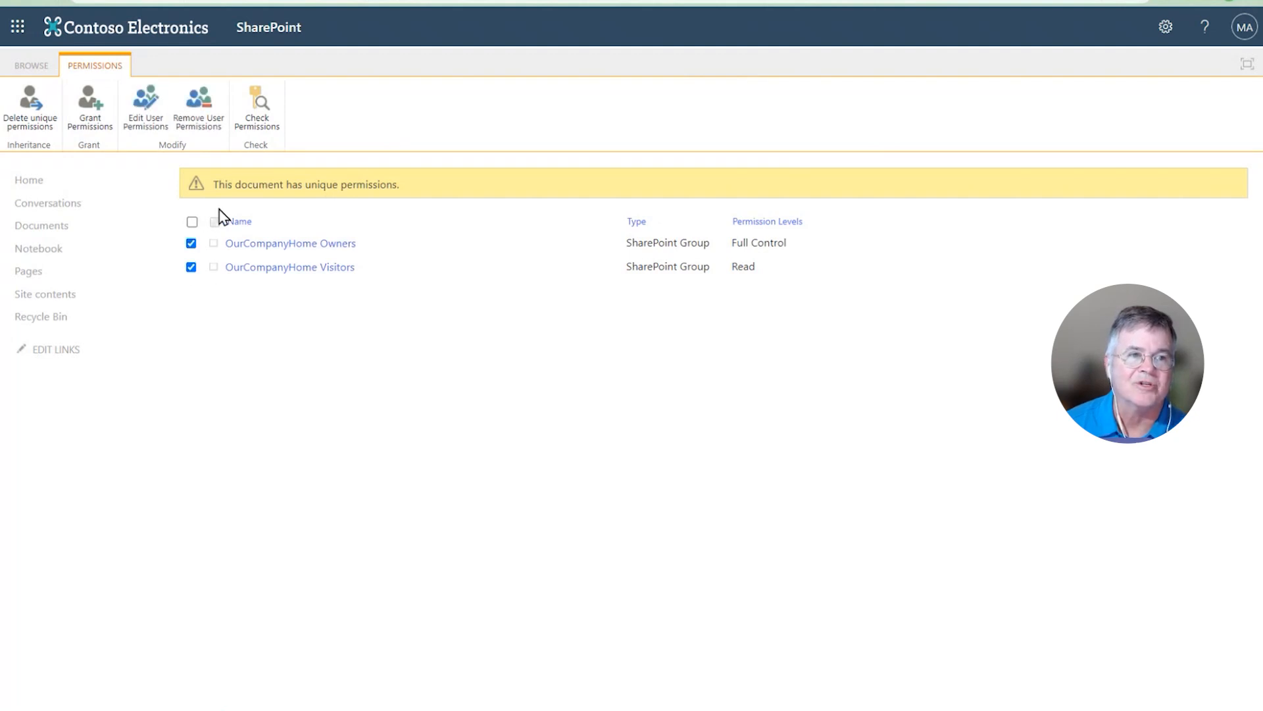
click(200, 108)
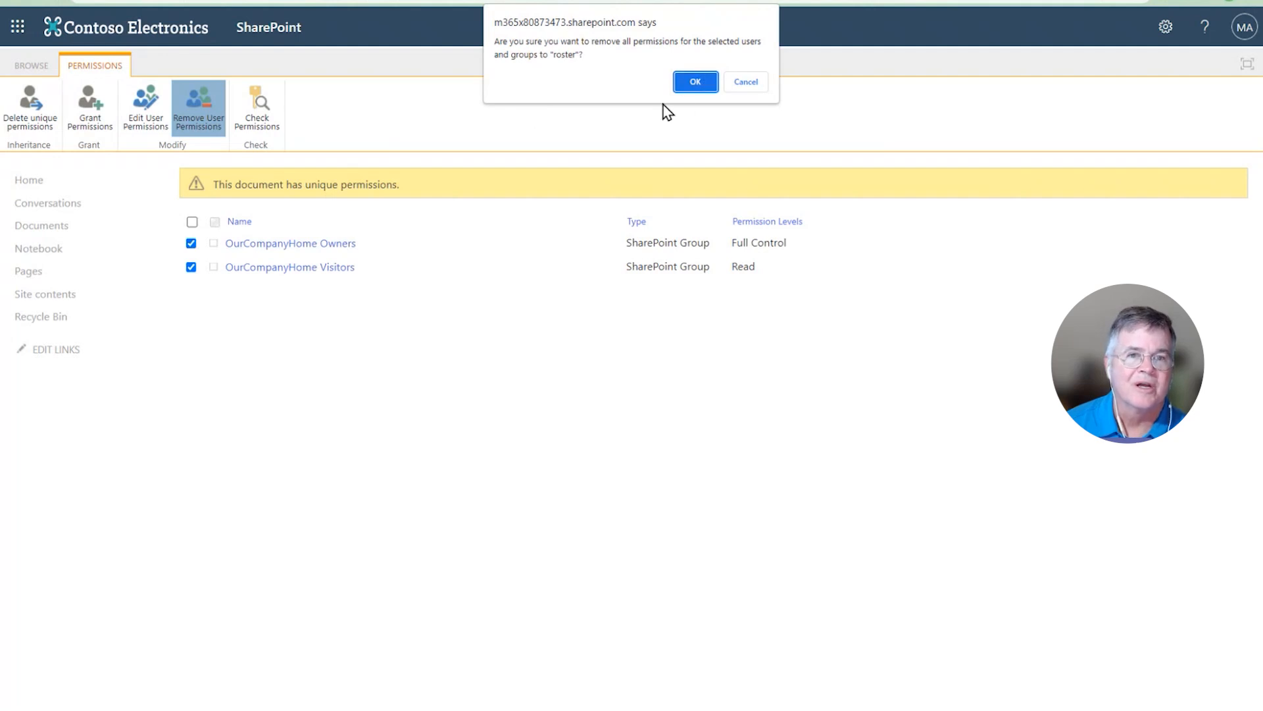
click(688, 83)
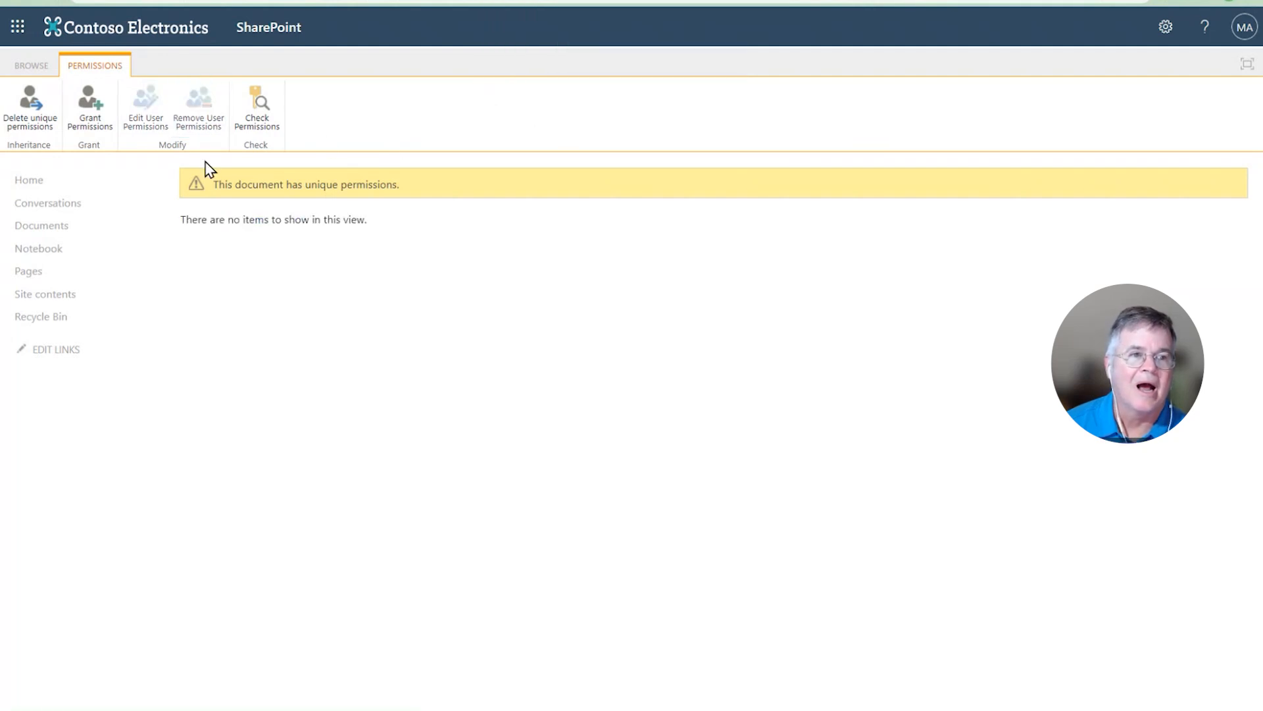
Step: Grant the user pbi1 permissions on roster.xlsx by sharing the document with the default options
click(92, 112)
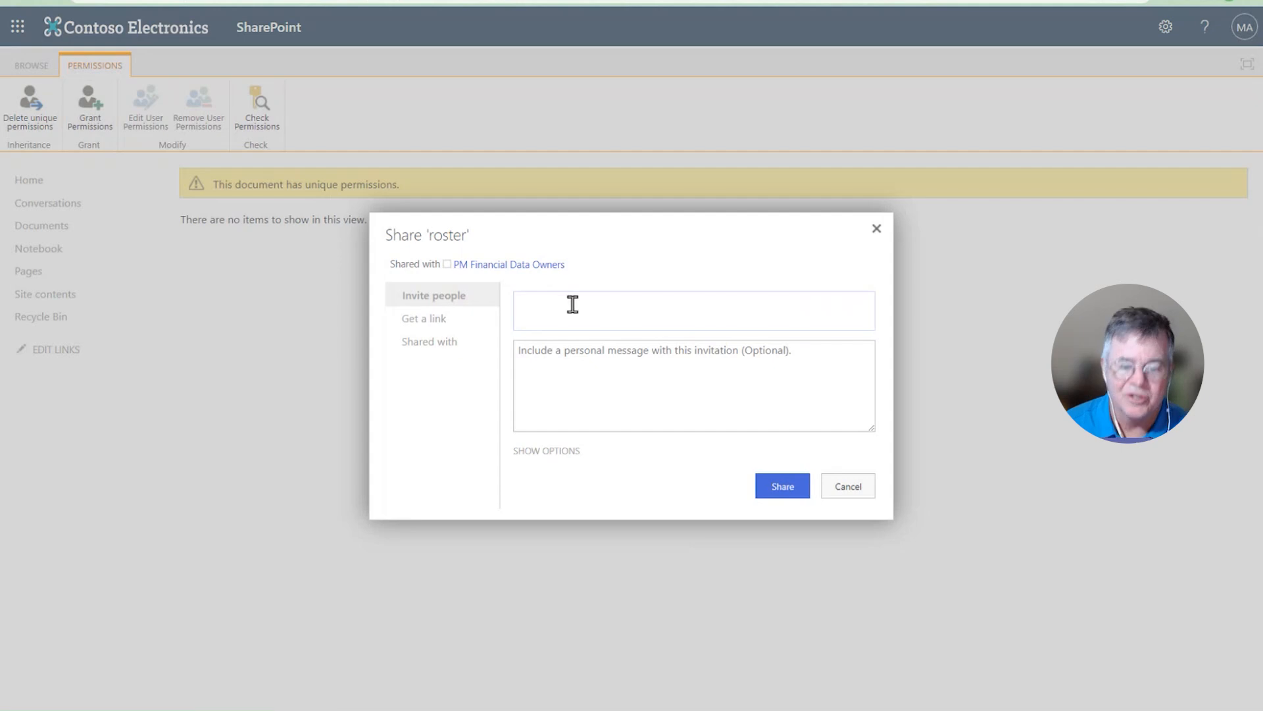
text(pb)
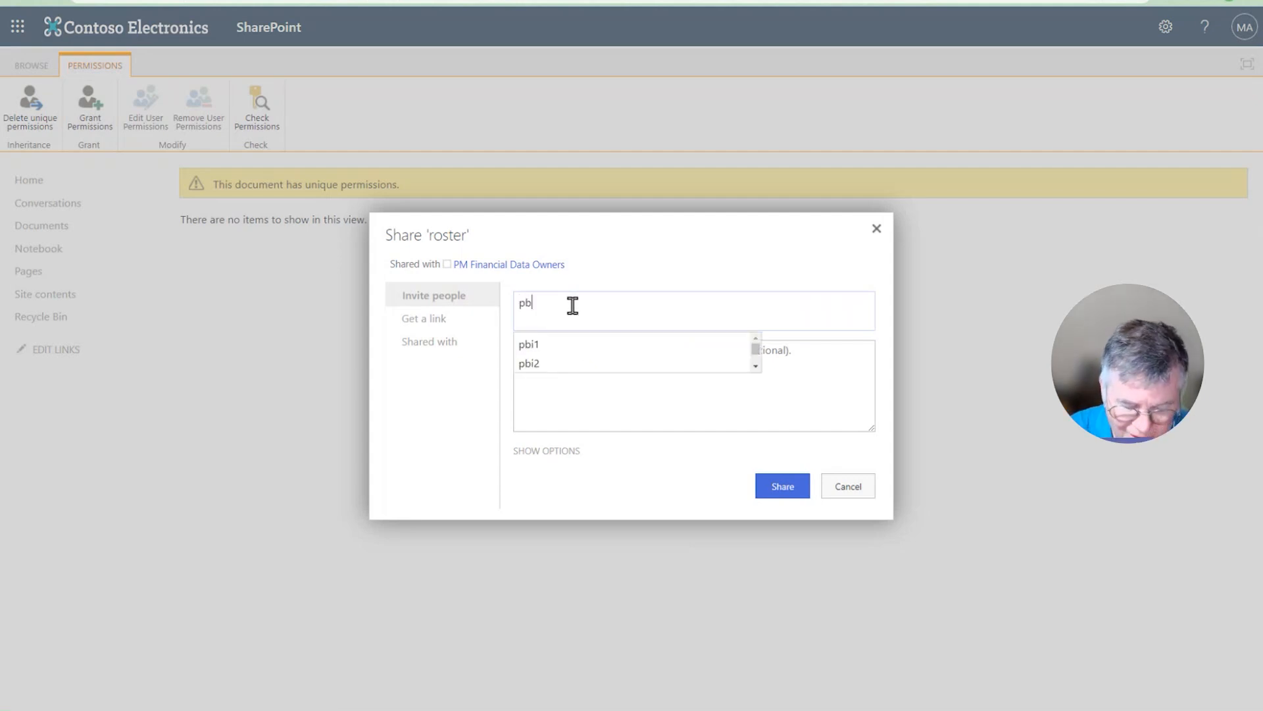
text(i)
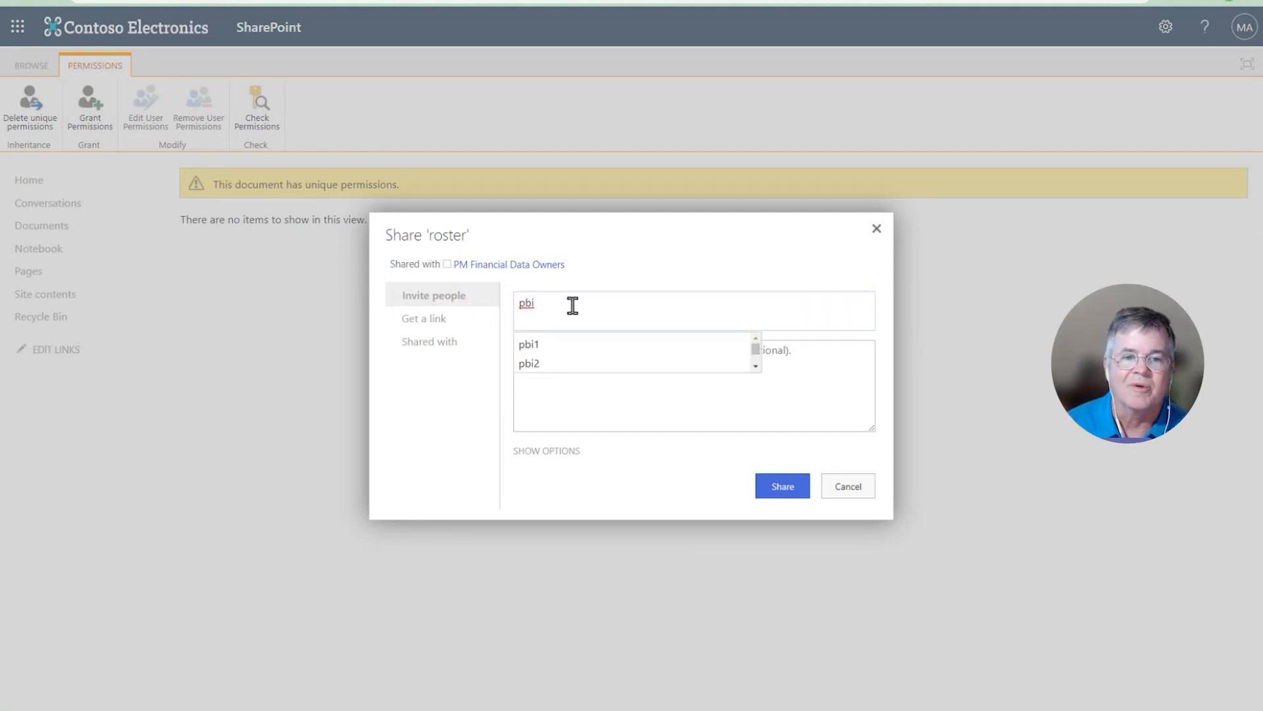
click(528, 343)
click(782, 487)
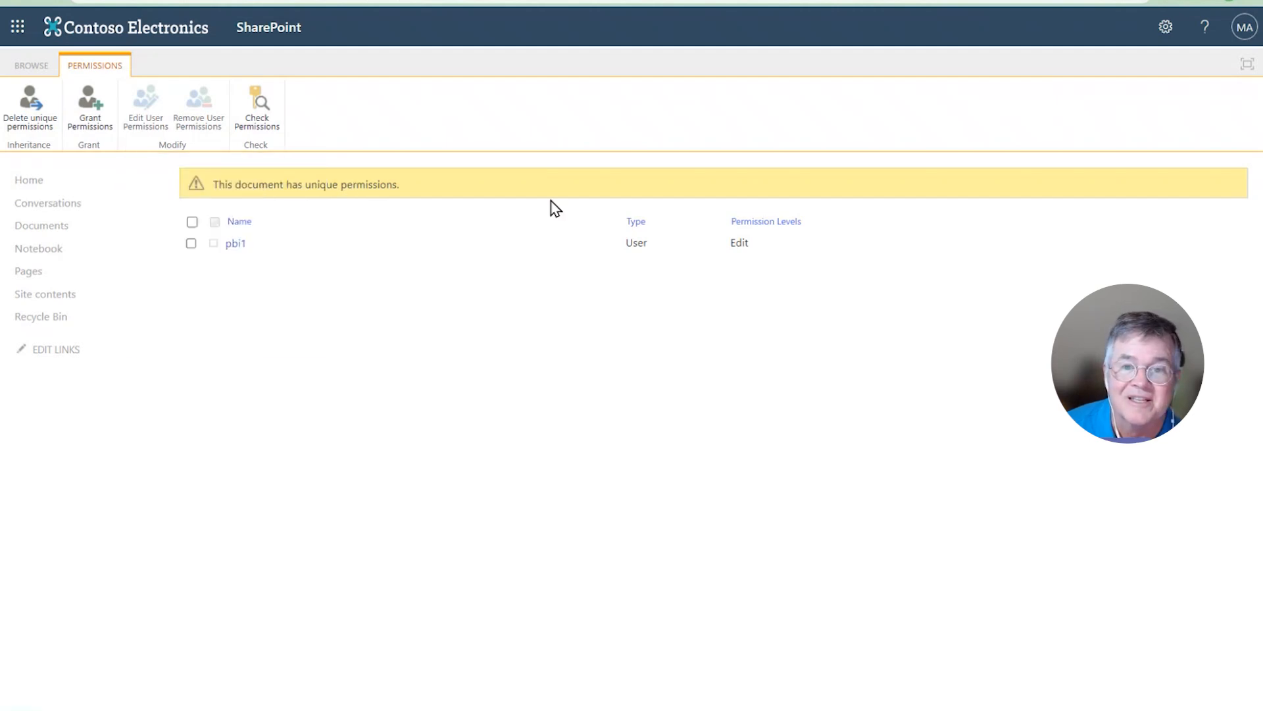
Step: Edit pbi1's permissions on roster.xlsx, choosing the Contribute level and clearing the Edit level
click(190, 245)
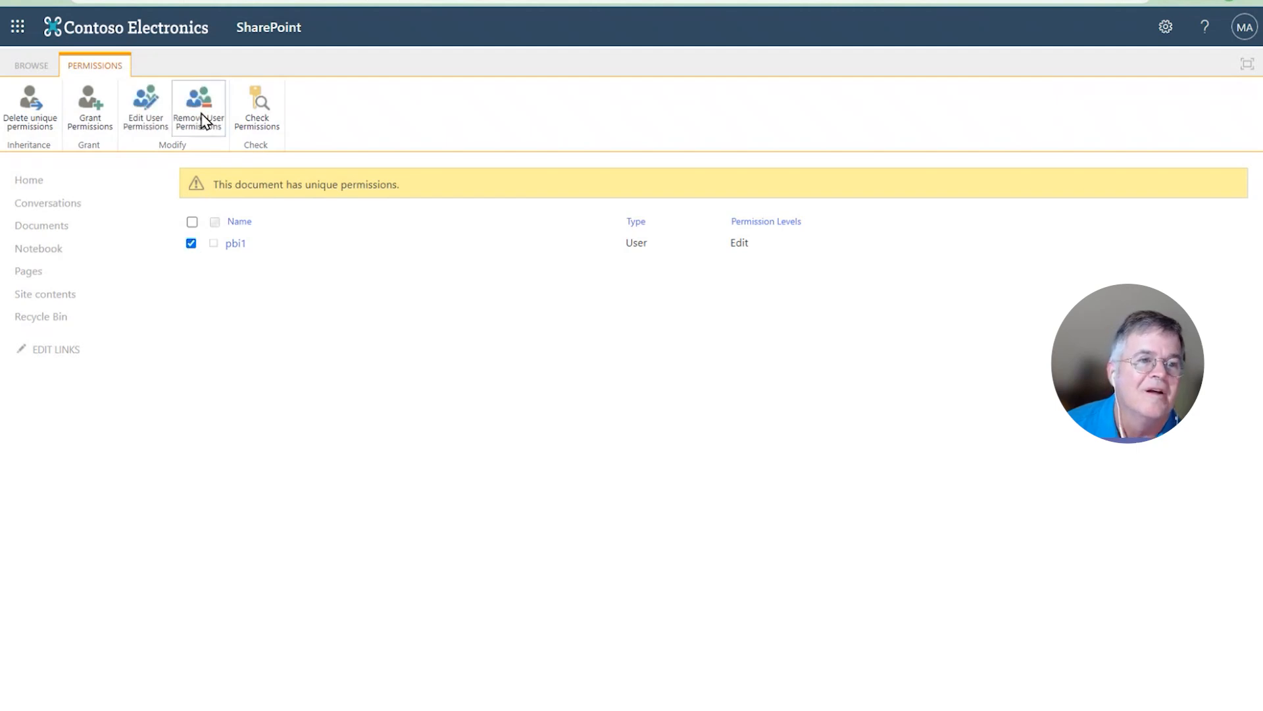
click(141, 101)
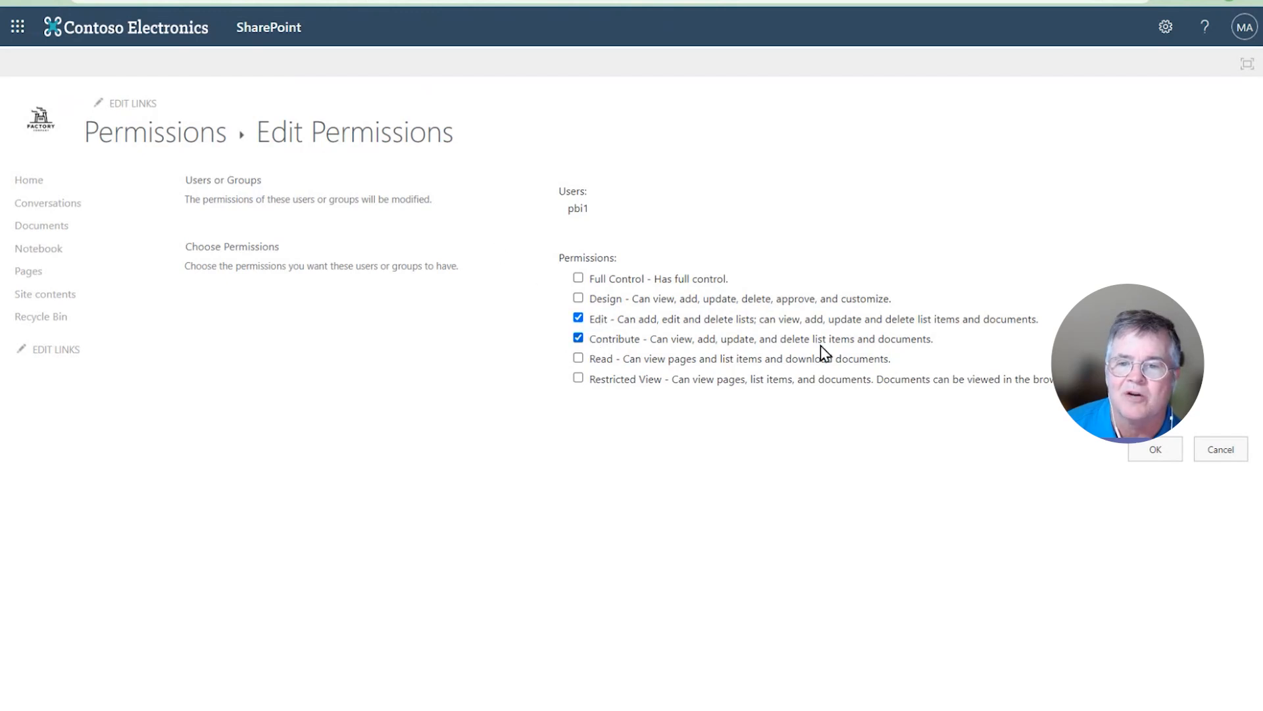
click(579, 318)
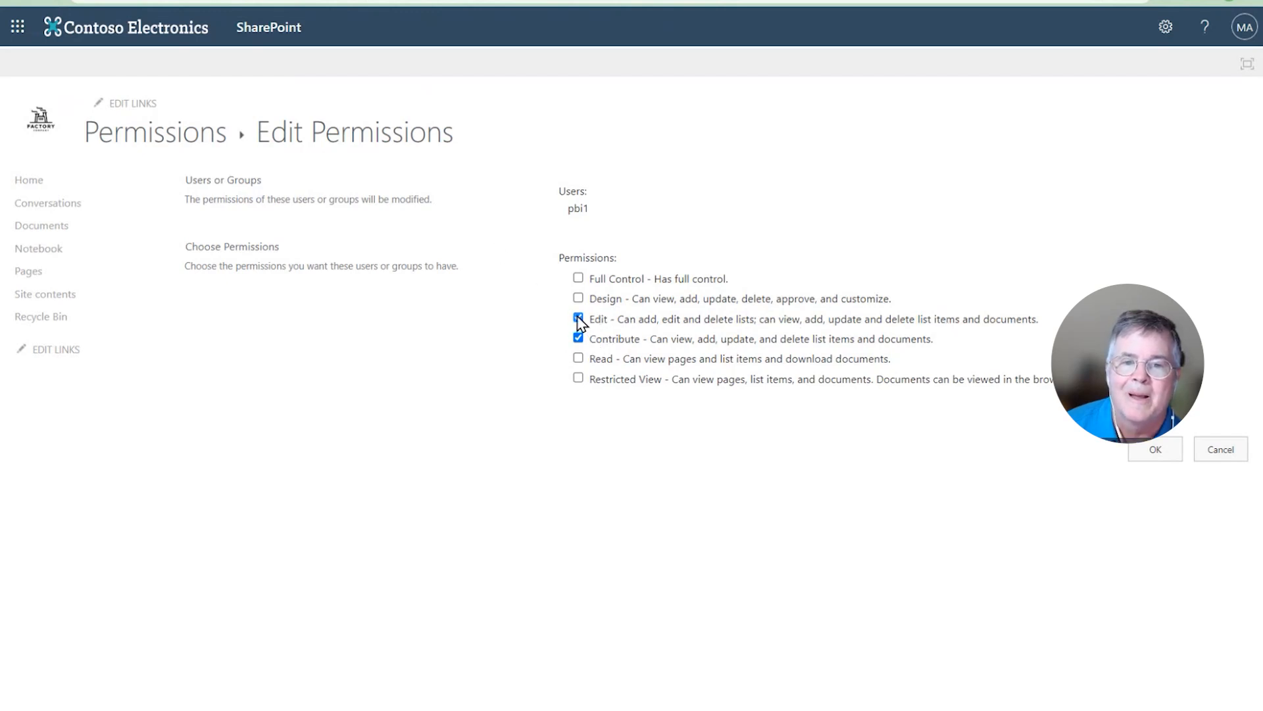